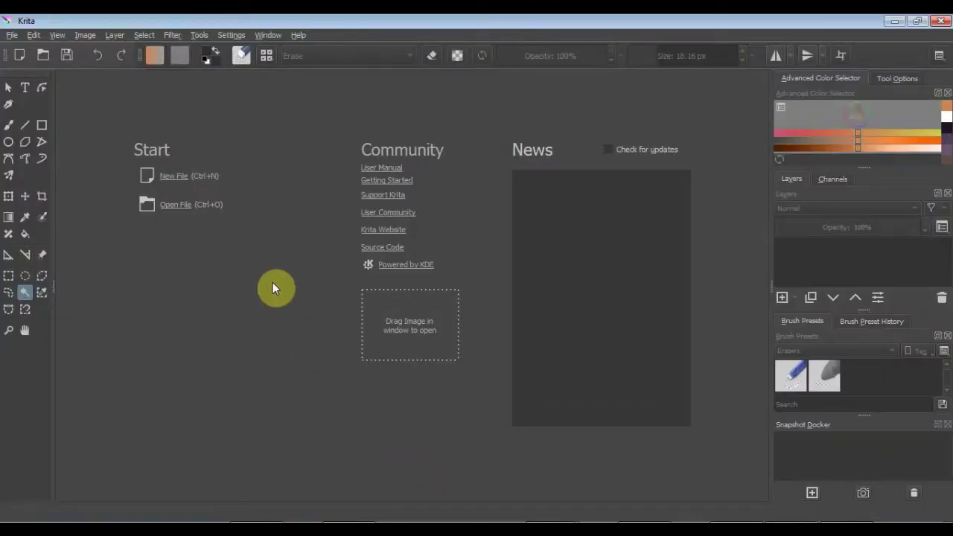
- Open Spock_at_console.jpg (660 x 505) from the start screen as the background layer
{"action": "left_click", "coordinate": [49, 55]}
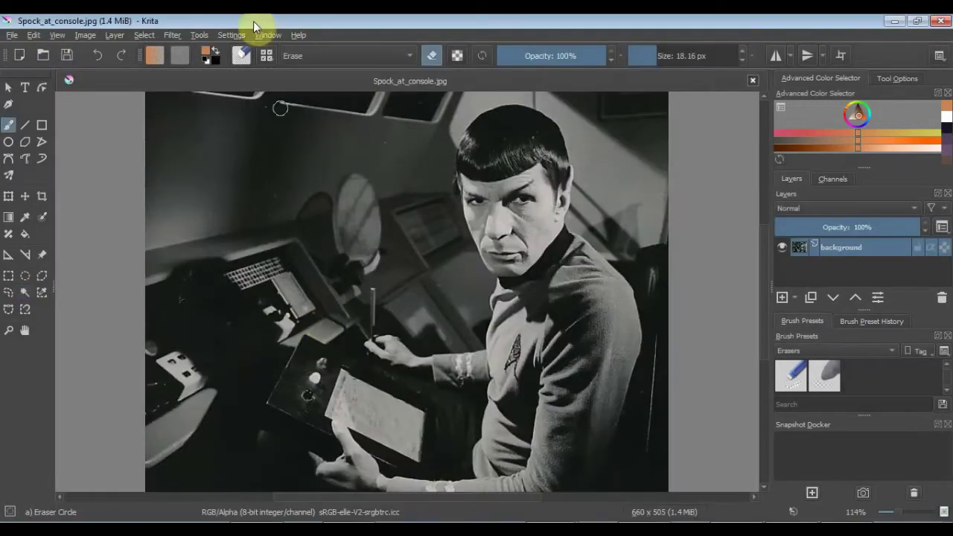
{"action": "scroll", "coordinate": [201, 187], "scroll_direction": "down", "scroll_amount": 1}
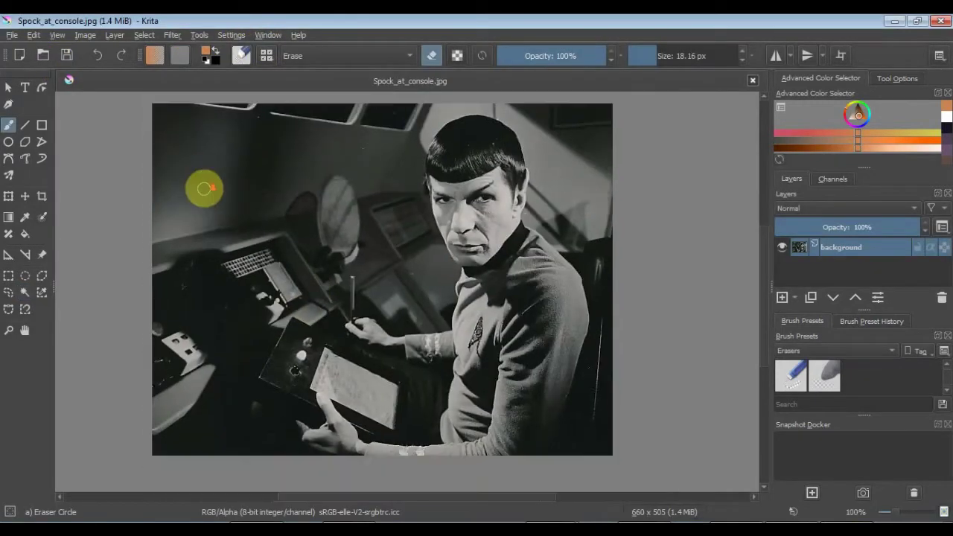
- Apply a Threshold adjustment at level 81 to the Spock photo's background layer
{"action": "left_click", "coordinate": [170, 35]}
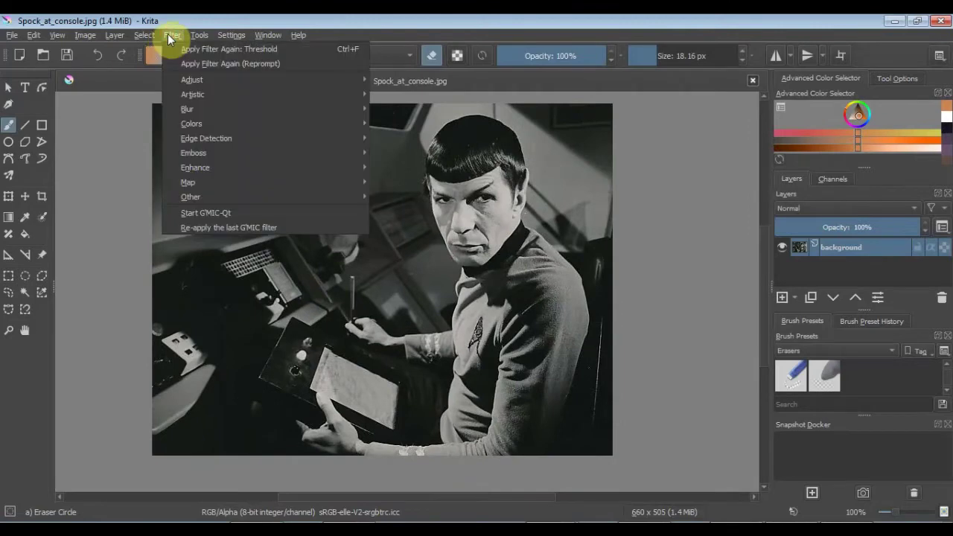
{"action": "mouse_move", "coordinate": [192, 79]}
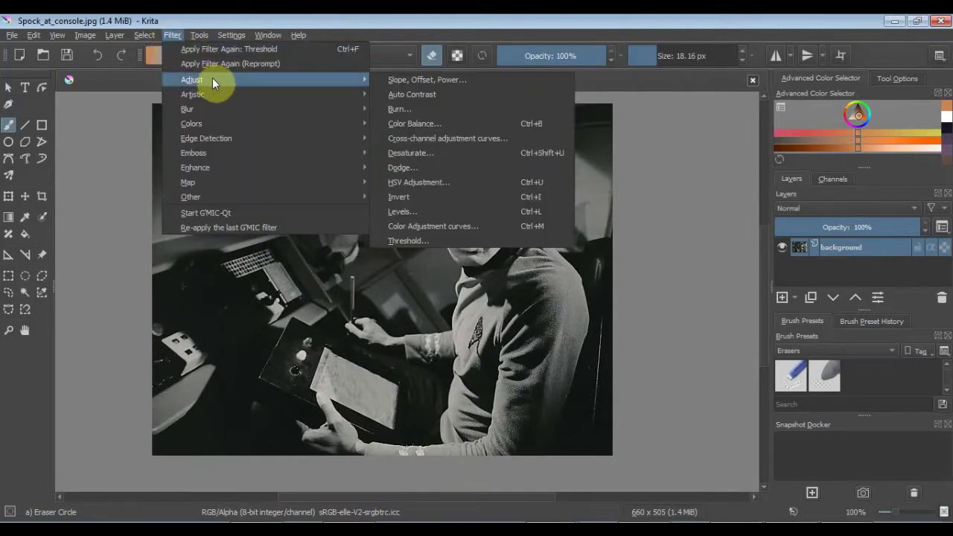
{"action": "left_click", "coordinate": [421, 240]}
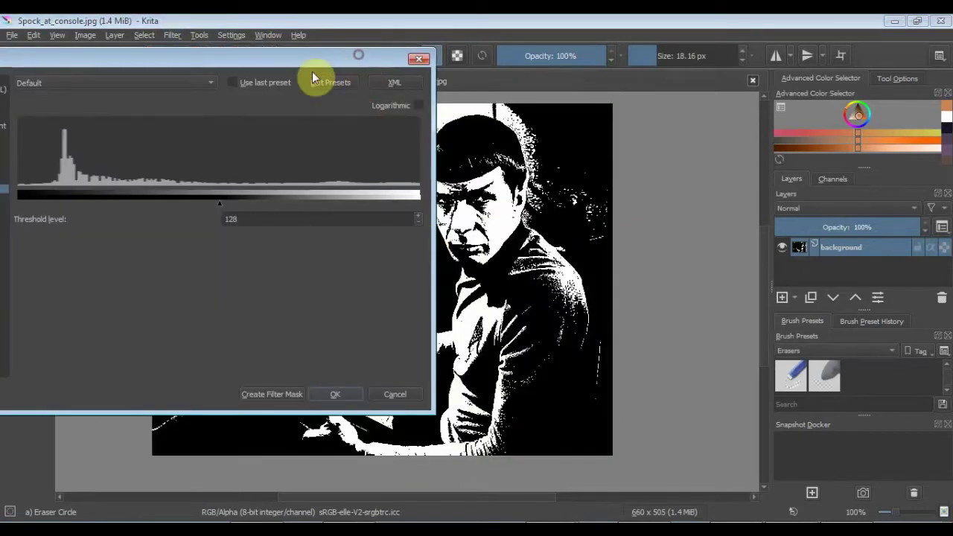
{"action": "left_click_drag", "start_coordinate": [362, 58], "coordinate": [225, 108]}
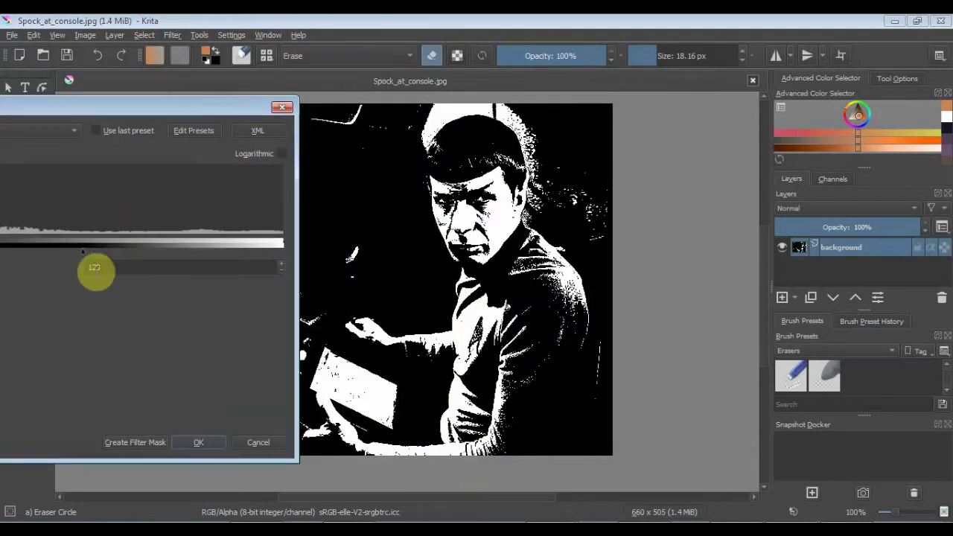
{"action": "left_click_drag", "start_coordinate": [84, 251], "coordinate": [43, 254]}
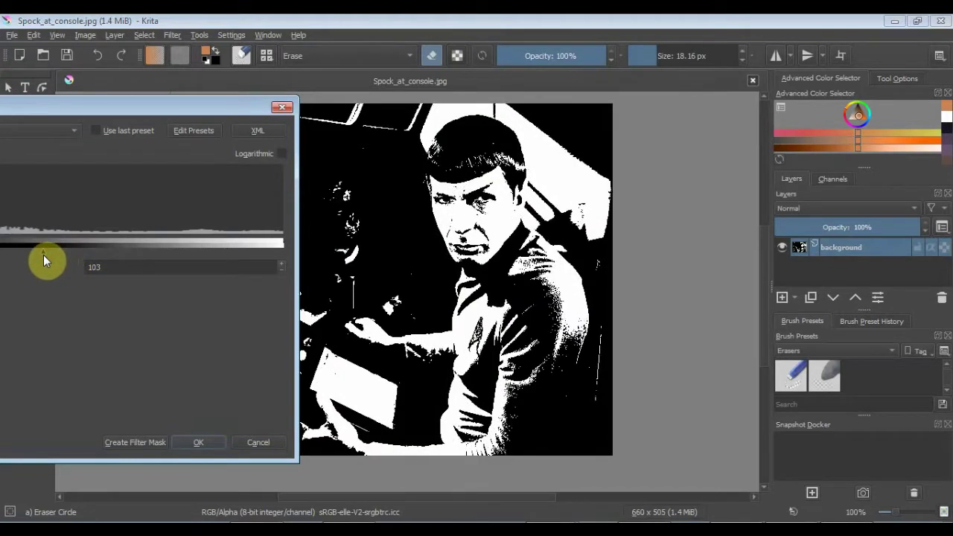
{"action": "left_click_drag", "start_coordinate": [42, 256], "coordinate": [16, 257]}
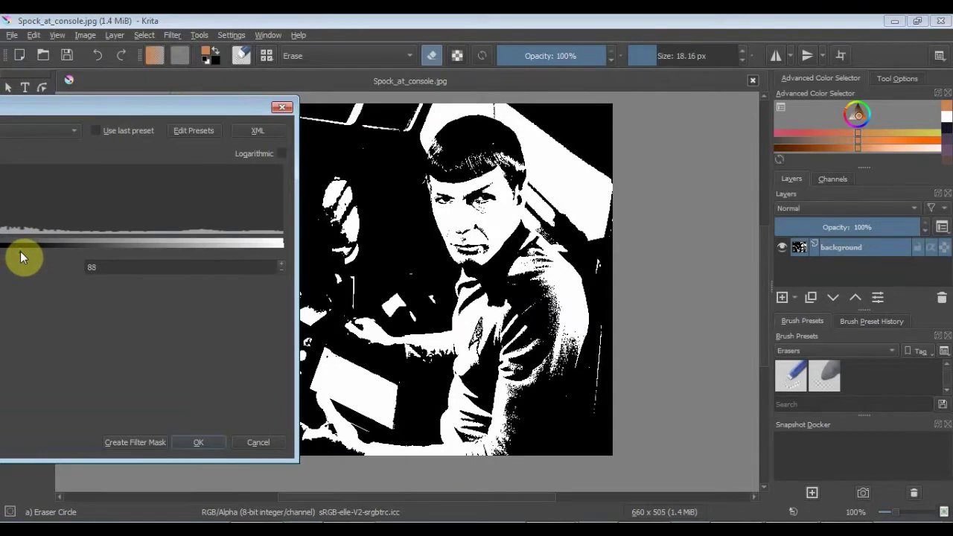
{"action": "left_click_drag", "start_coordinate": [16, 257], "coordinate": [7, 257]}
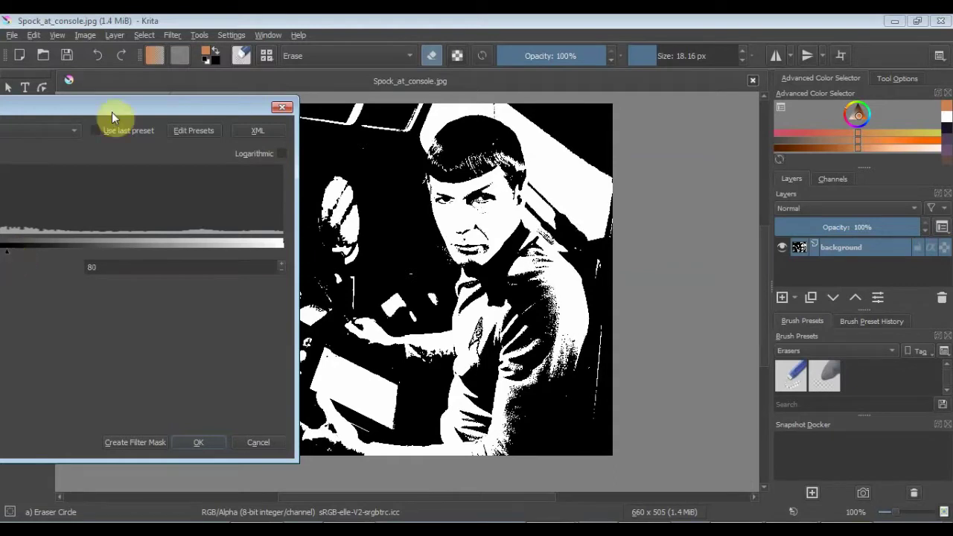
{"action": "left_click_drag", "start_coordinate": [108, 110], "coordinate": [132, 108]}
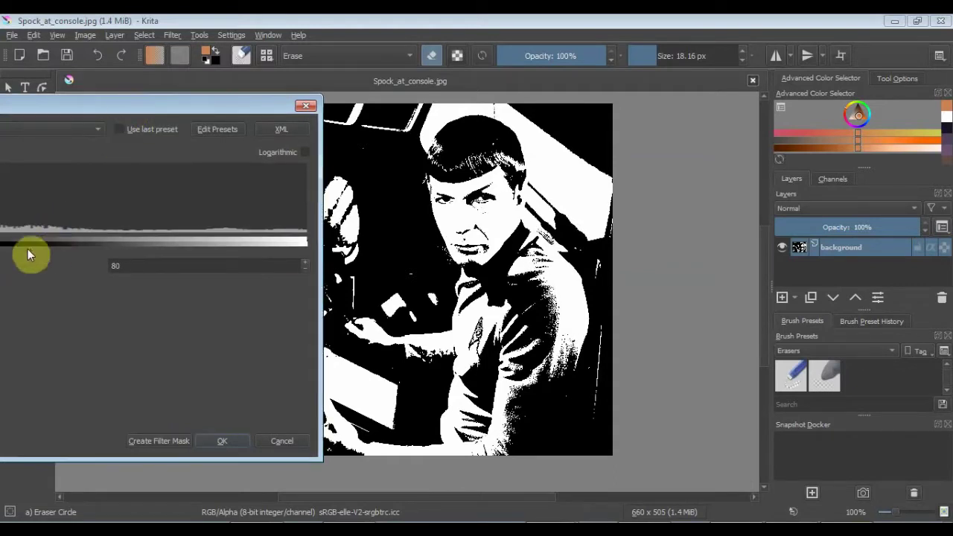
{"action": "left_click_drag", "start_coordinate": [30, 249], "coordinate": [26, 248]}
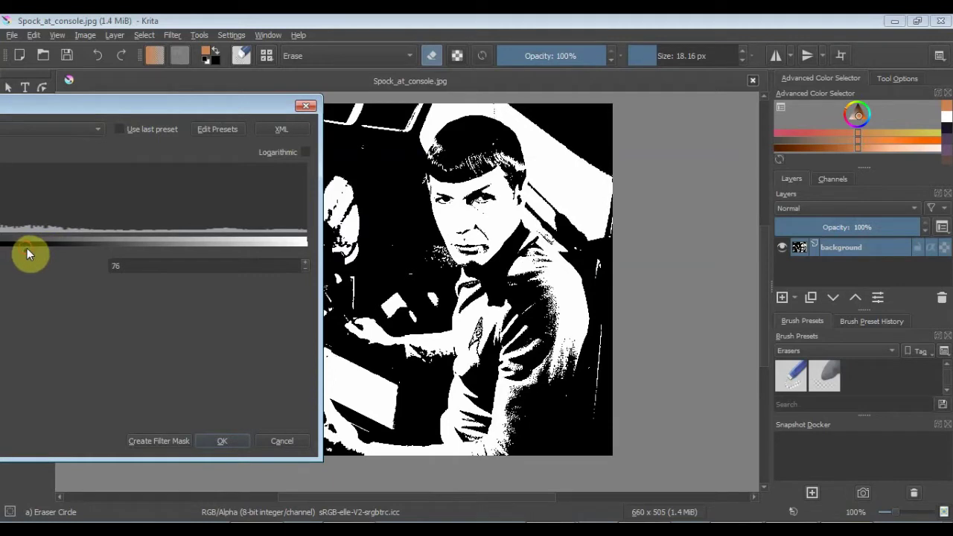
{"action": "left_click_drag", "start_coordinate": [29, 250], "coordinate": [32, 249]}
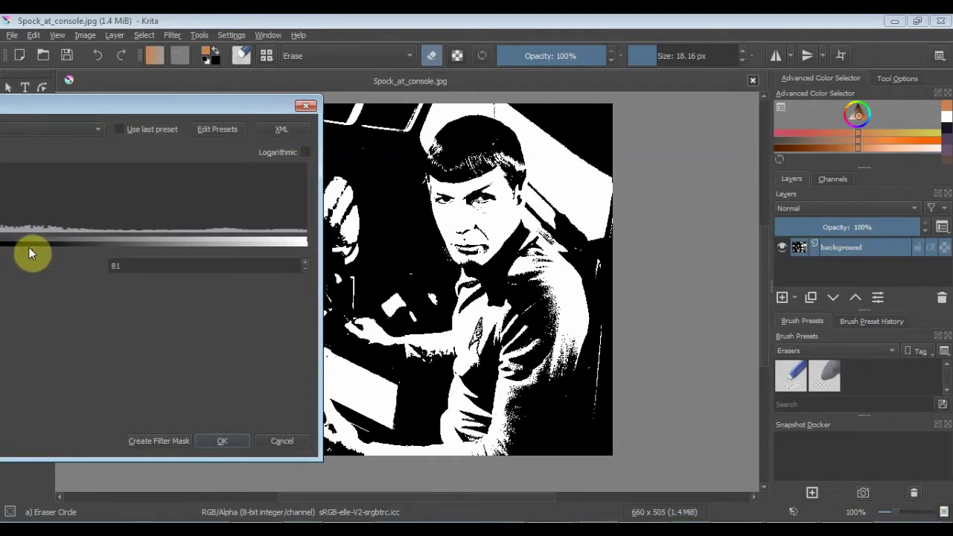
{"action": "left_click", "coordinate": [226, 440]}
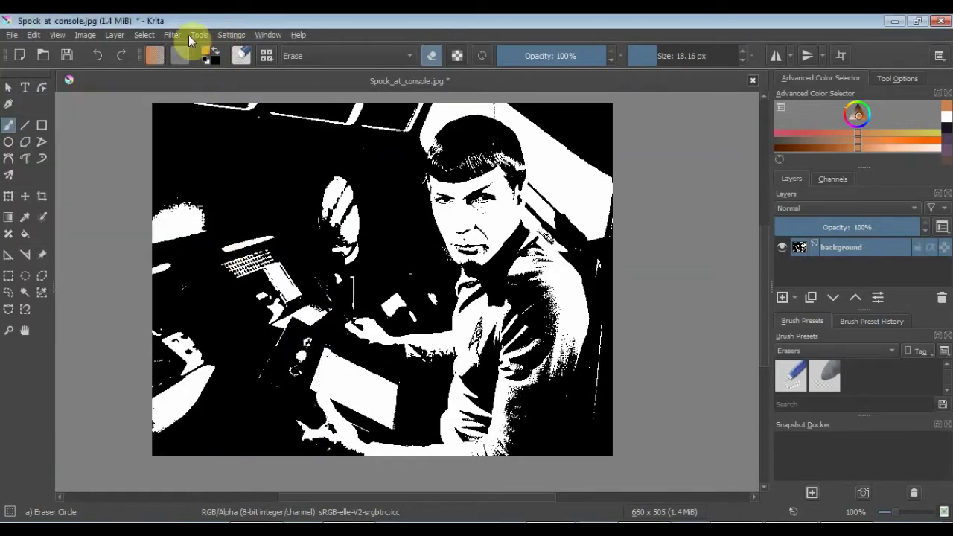
- Launch G'MIC-Qt from the Filter menu and expand the Testing category
{"action": "left_click", "coordinate": [181, 36]}
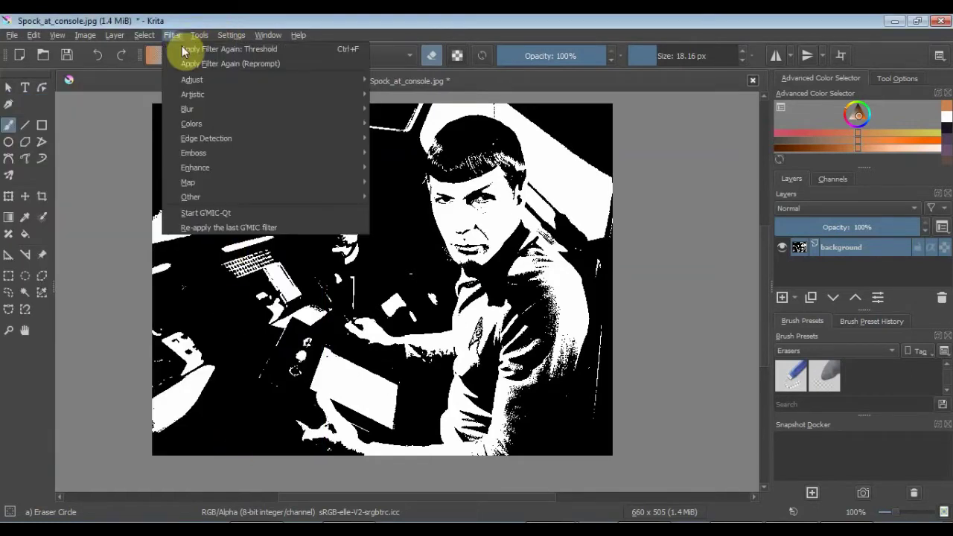
{"action": "left_click", "coordinate": [223, 212]}
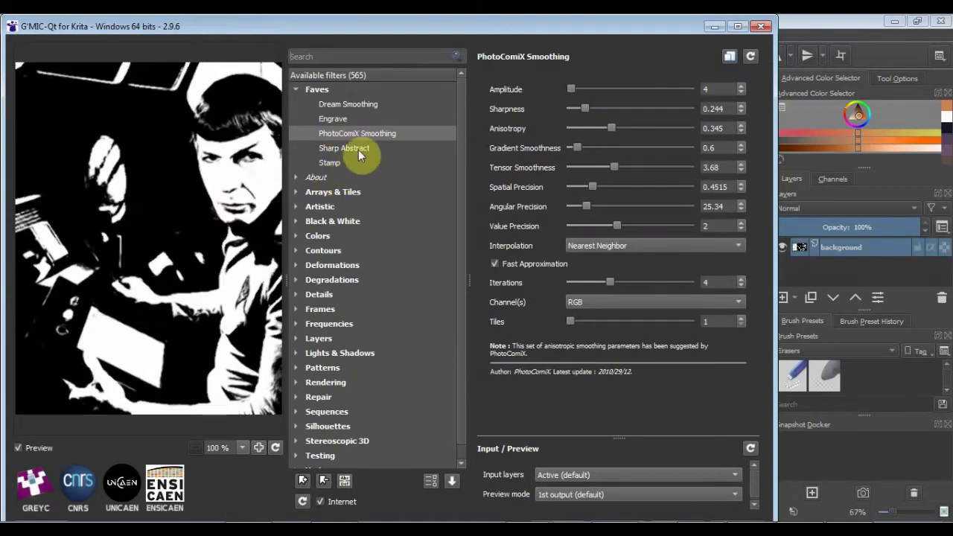
{"action": "scroll", "coordinate": [360, 146], "scroll_direction": "down", "scroll_amount": 1}
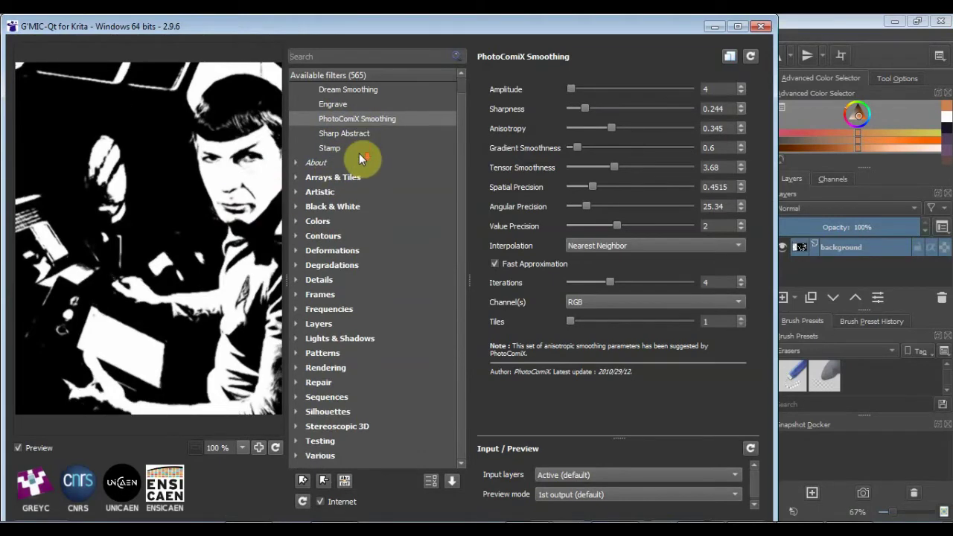
{"action": "left_click", "coordinate": [295, 440]}
{"action": "scroll", "coordinate": [312, 351], "scroll_direction": "down", "scroll_amount": 3}
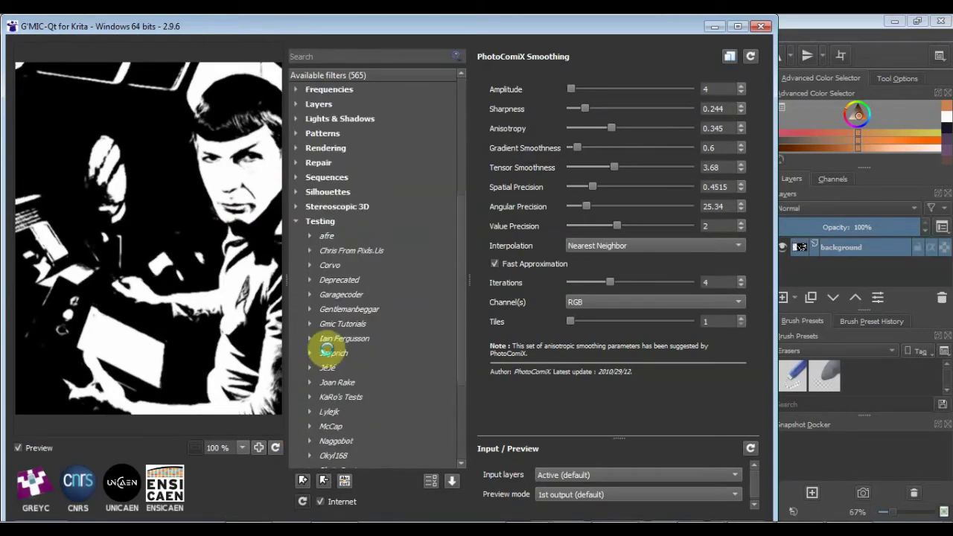
{"action": "scroll", "coordinate": [323, 340], "scroll_direction": "down", "scroll_amount": 3}
{"action": "scroll", "coordinate": [335, 329], "scroll_direction": "down", "scroll_amount": 3}
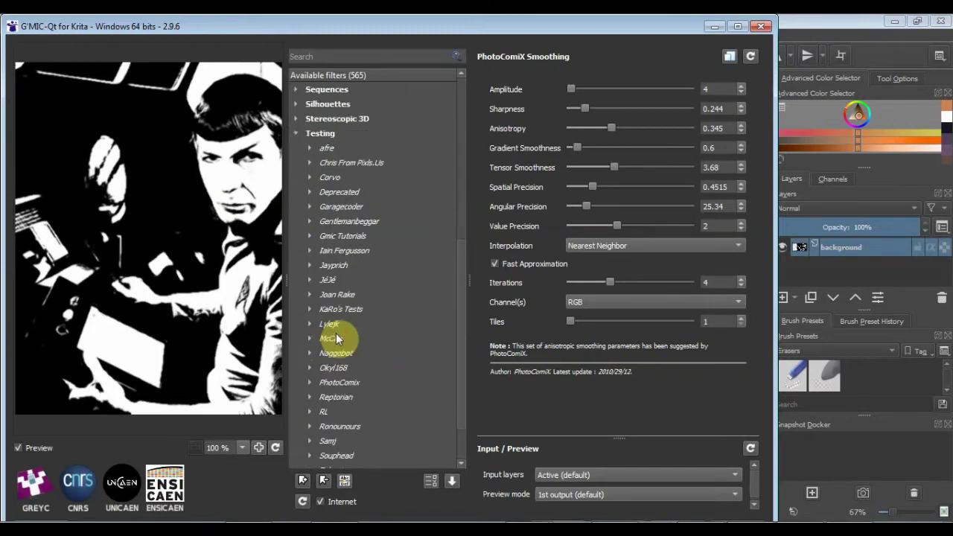
{"action": "scroll", "coordinate": [335, 333], "scroll_direction": "down", "scroll_amount": 4}
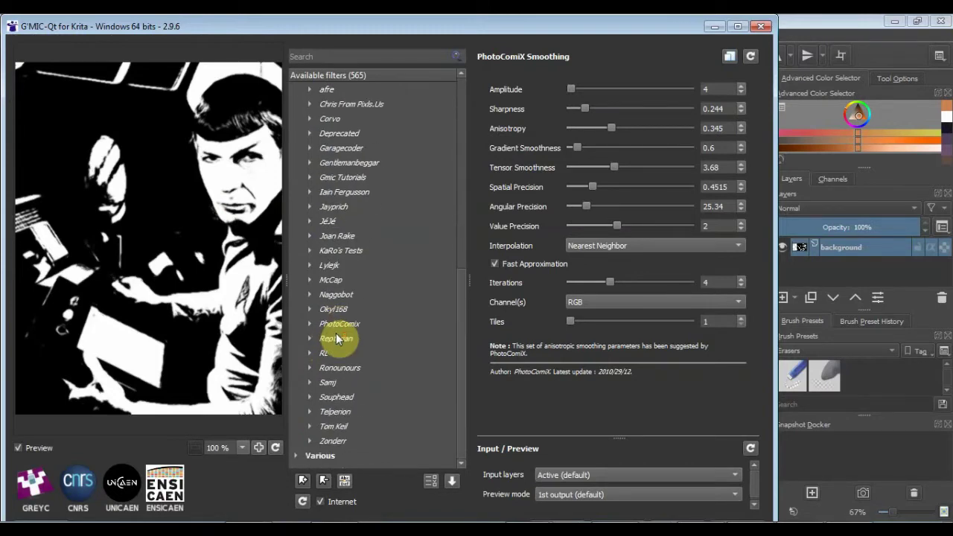
{"action": "scroll", "coordinate": [335, 333], "scroll_direction": "up", "scroll_amount": 3}
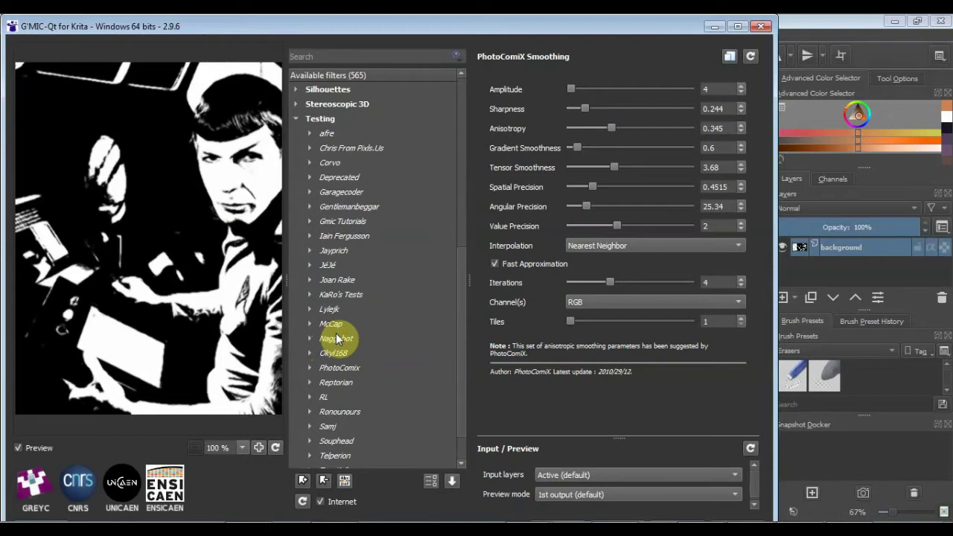
- Load PhotoComiX Smoothing from the PhotoComix folder, then pick it under Faves
{"action": "left_click", "coordinate": [314, 368]}
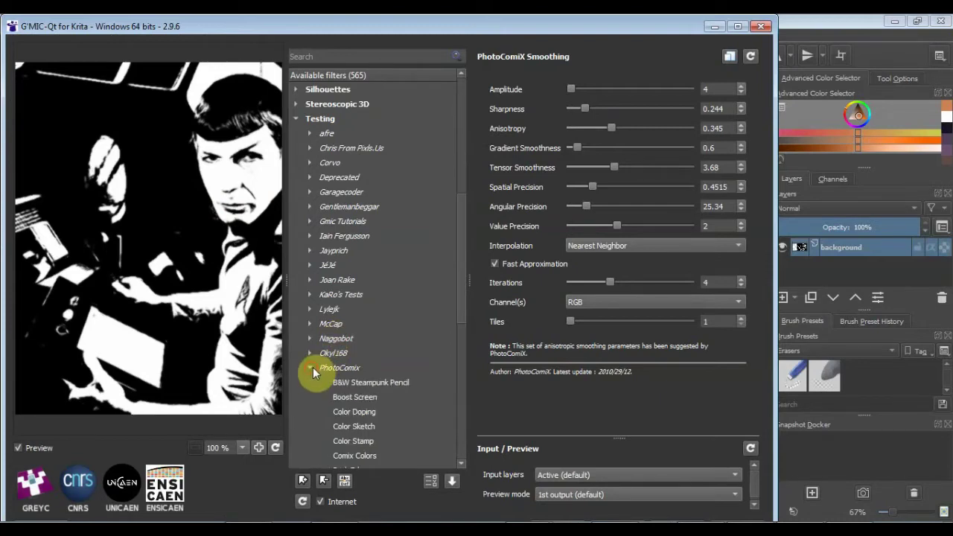
{"action": "scroll", "coordinate": [315, 365], "scroll_direction": "down", "scroll_amount": 4}
{"action": "scroll", "coordinate": [317, 364], "scroll_direction": "down", "scroll_amount": 1}
{"action": "scroll", "coordinate": [318, 361], "scroll_direction": "down", "scroll_amount": 3}
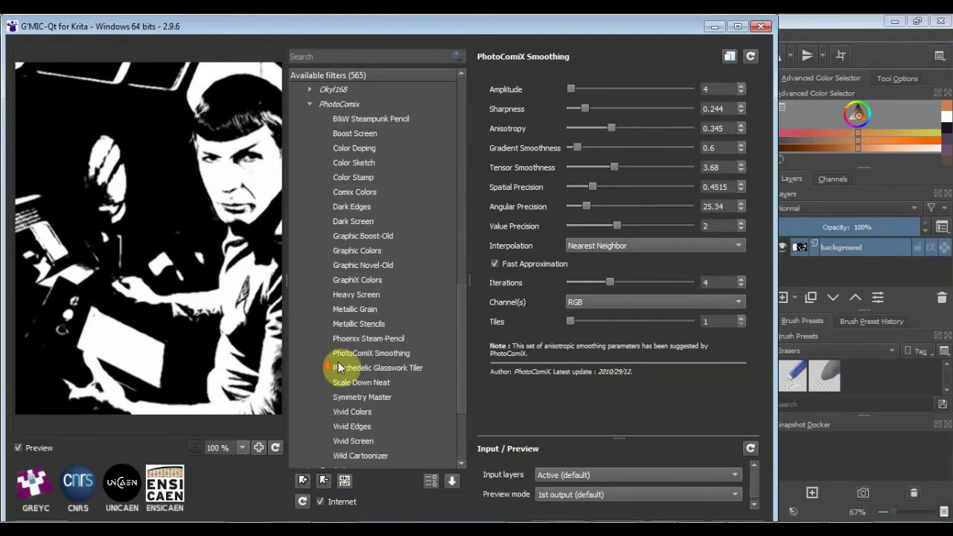
{"action": "left_click", "coordinate": [364, 354]}
{"action": "scroll", "coordinate": [370, 225], "scroll_direction": "up", "scroll_amount": 1}
{"action": "scroll", "coordinate": [369, 225], "scroll_direction": "up", "scroll_amount": 2}
{"action": "scroll", "coordinate": [370, 225], "scroll_direction": "up", "scroll_amount": 6}
{"action": "scroll", "coordinate": [370, 225], "scroll_direction": "up", "scroll_amount": 5}
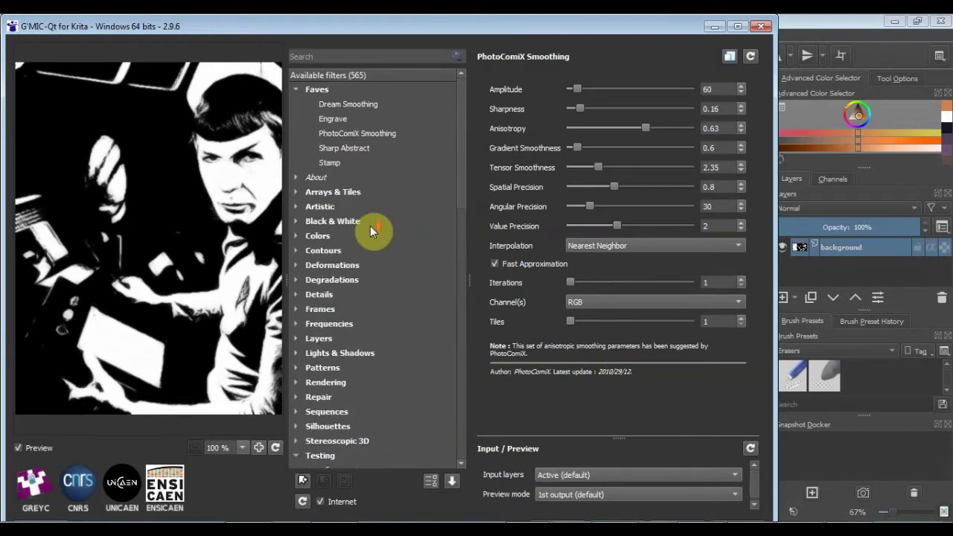
{"action": "left_click", "coordinate": [356, 134]}
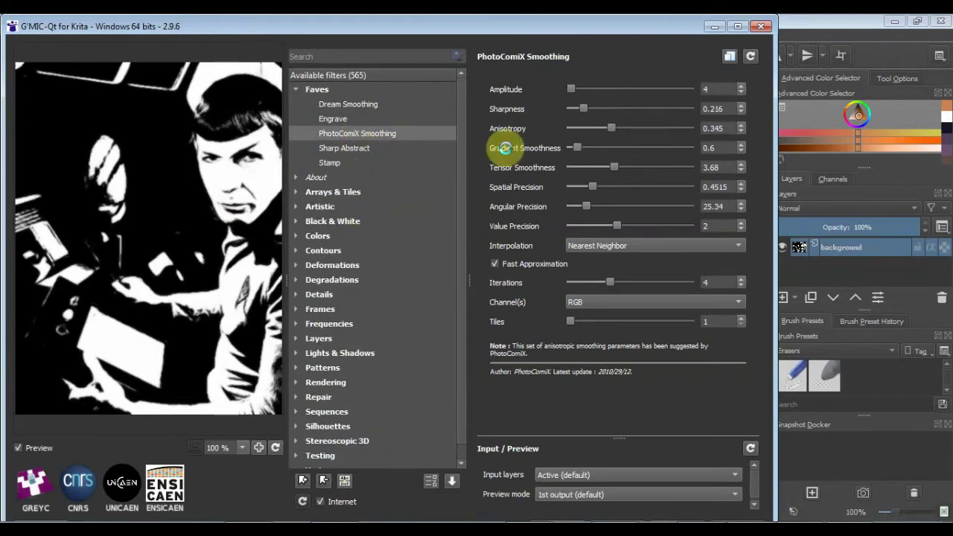
- Set PhotoComiX Smoothing Sharpness to 0.244 and apply it to the Spock photo
{"action": "left_click_drag", "start_coordinate": [234, 237], "coordinate": [168, 191]}
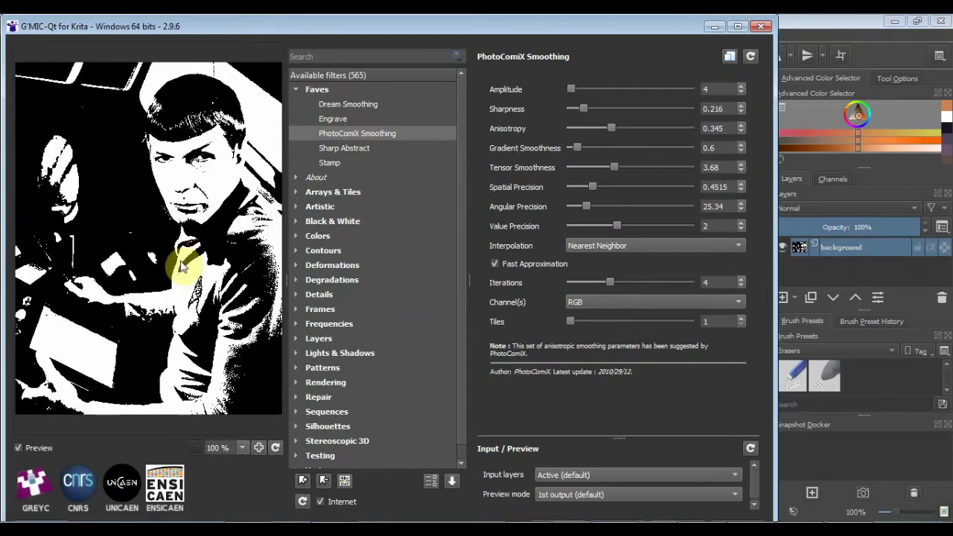
{"action": "mouse_move", "coordinate": [168, 191]}
{"action": "left_mouse_down"}
{"action": "mouse_move", "coordinate": [133, 232]}
{"action": "mouse_move", "coordinate": [104, 238]}
{"action": "left_mouse_up"}
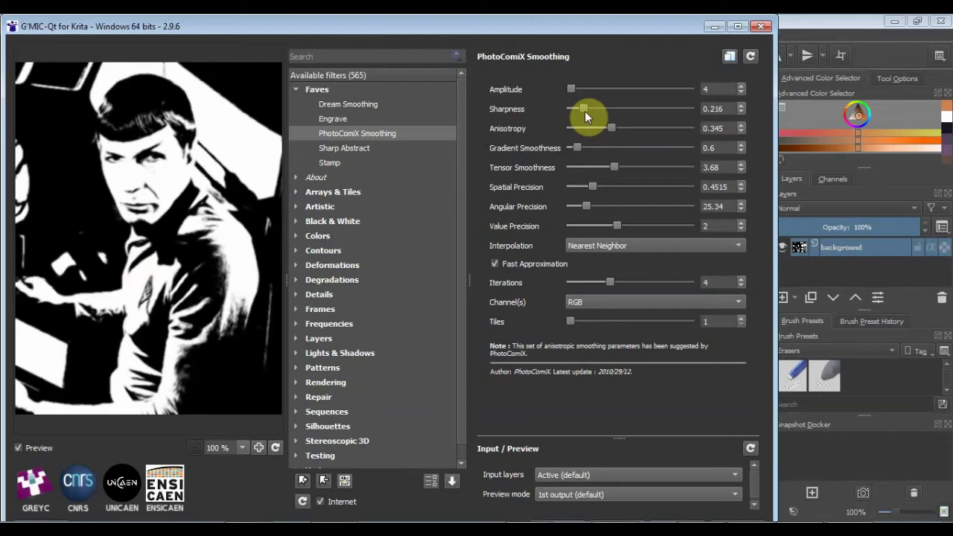
{"action": "left_click_drag", "start_coordinate": [584, 110], "coordinate": [585, 110]}
{"action": "double_click", "coordinate": [590, 31]}
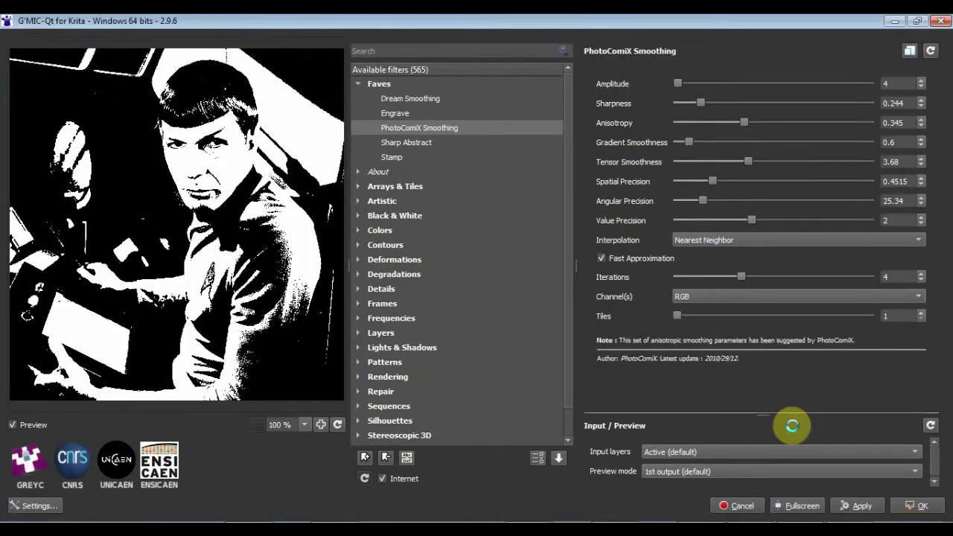
{"action": "left_click", "coordinate": [856, 505]}
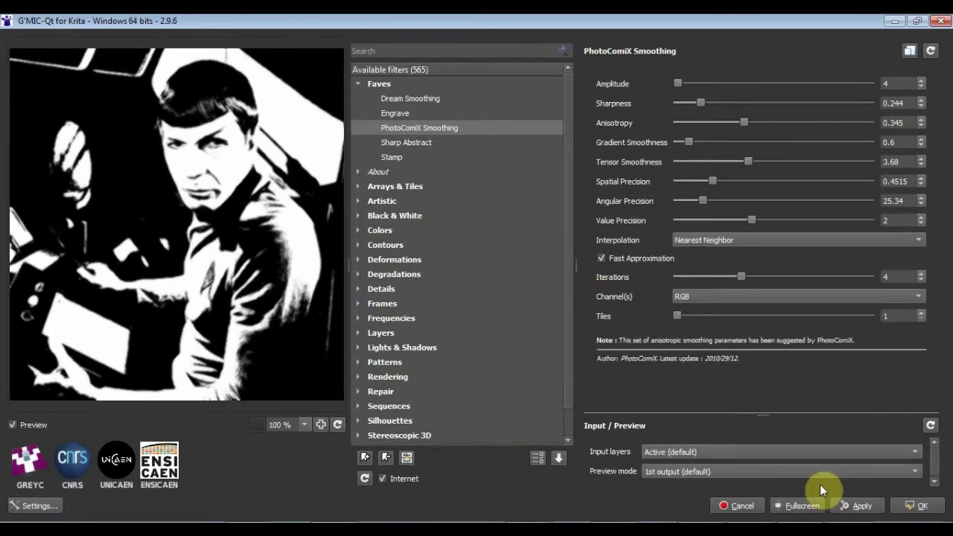
{"action": "left_click", "coordinate": [914, 506]}
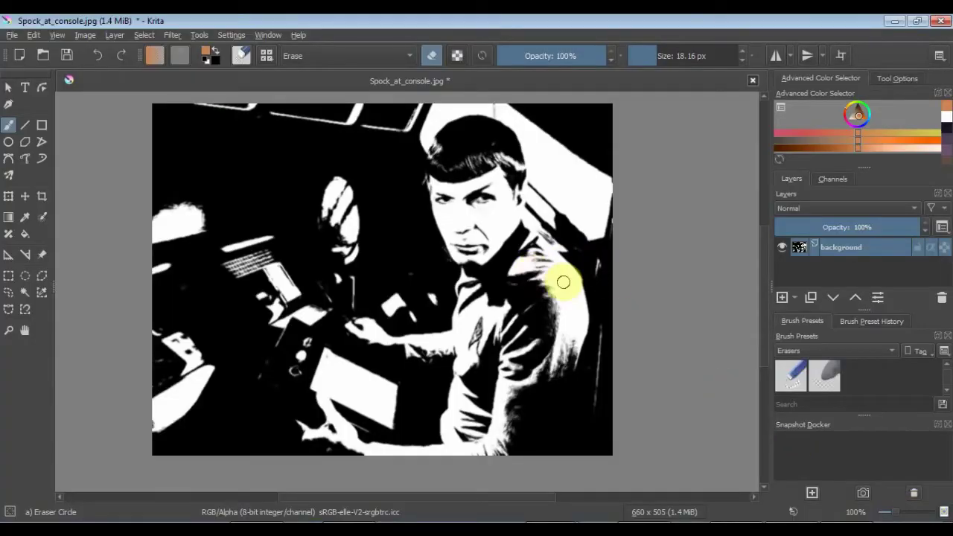
- Try G'MIC-Qt's Black & White > Engrave filter on the PUBG poster without applying it
{"action": "scroll", "coordinate": [645, 275], "scroll_direction": "down", "scroll_amount": 1}
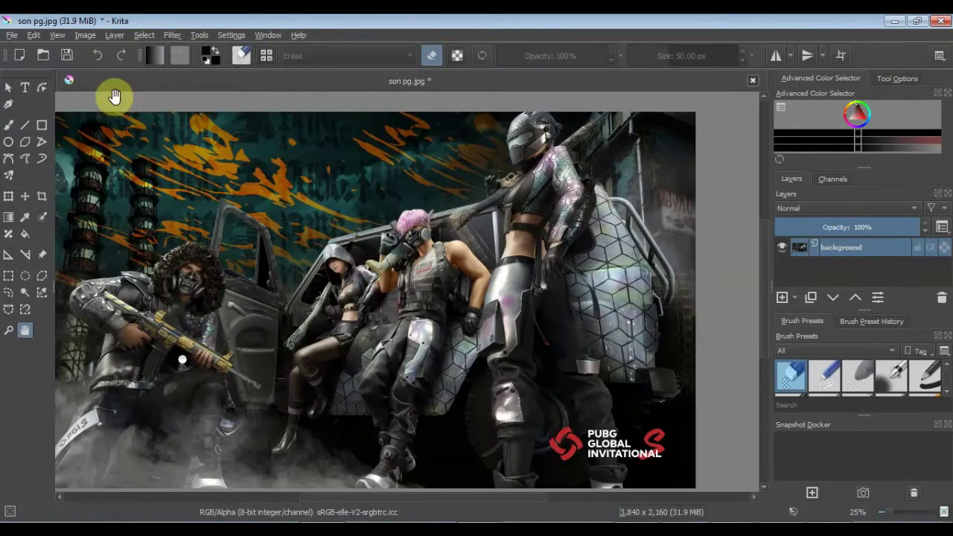
{"action": "left_click", "coordinate": [173, 35]}
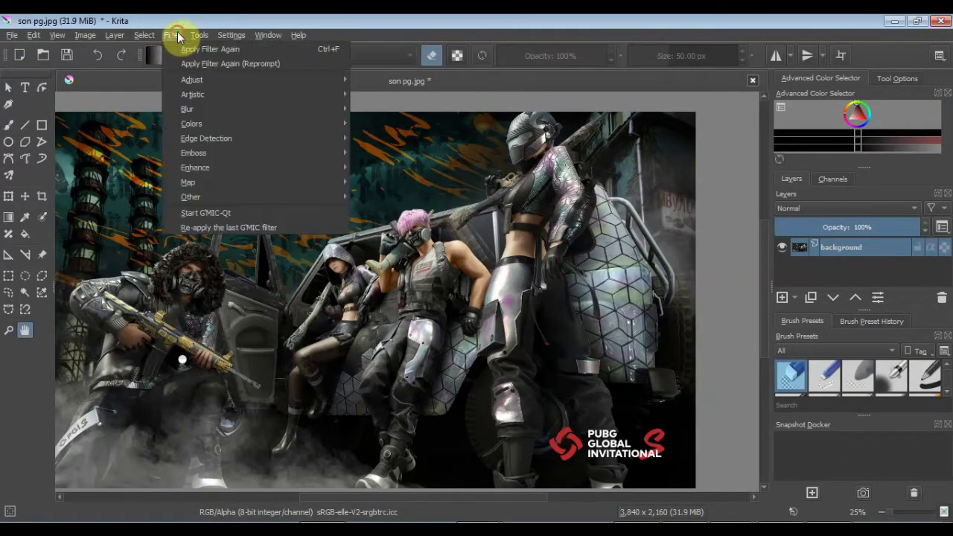
{"action": "left_click", "coordinate": [262, 213]}
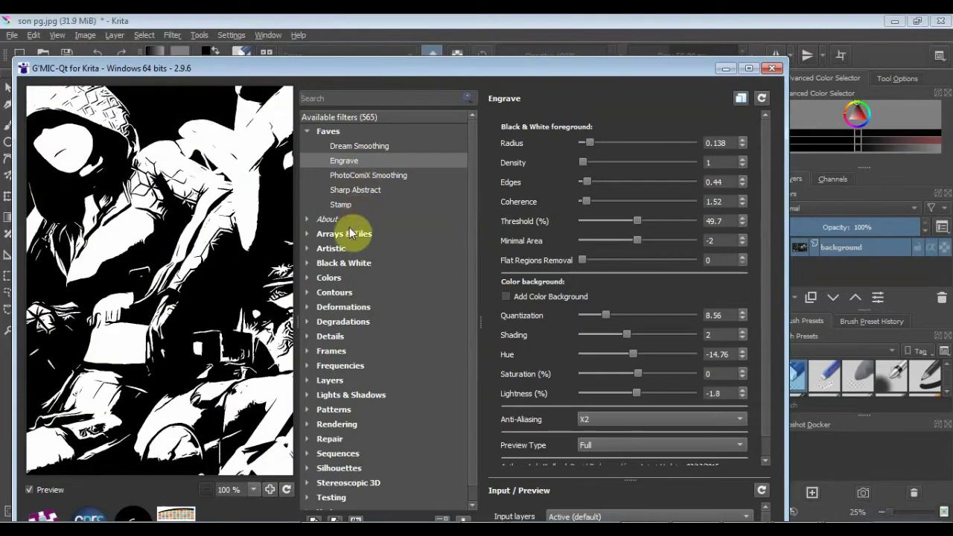
{"action": "left_click", "coordinate": [306, 264]}
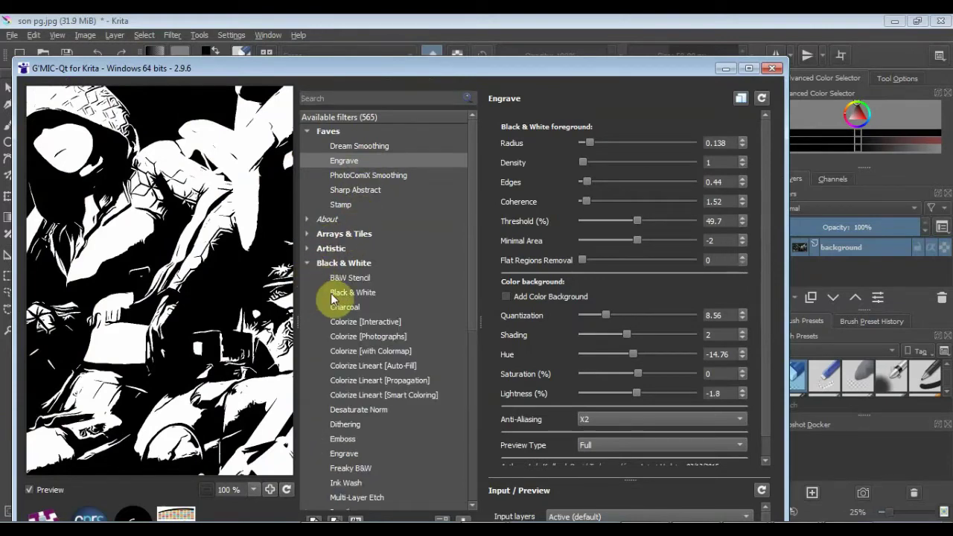
{"action": "left_click", "coordinate": [350, 455]}
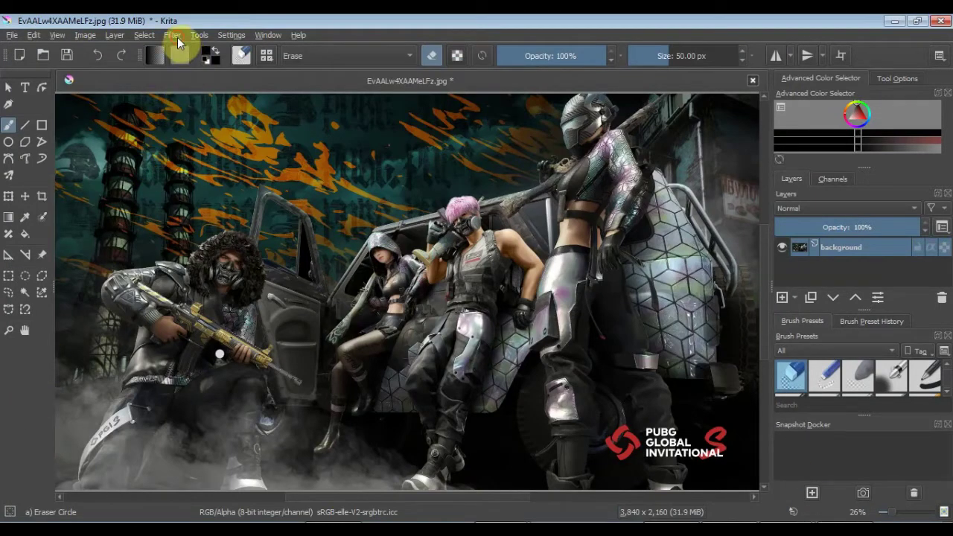
- Preview Engrave on the poster across several figures, nudging the radius to 0.188
{"action": "left_click", "coordinate": [177, 38]}
{"action": "left_click", "coordinate": [248, 214]}
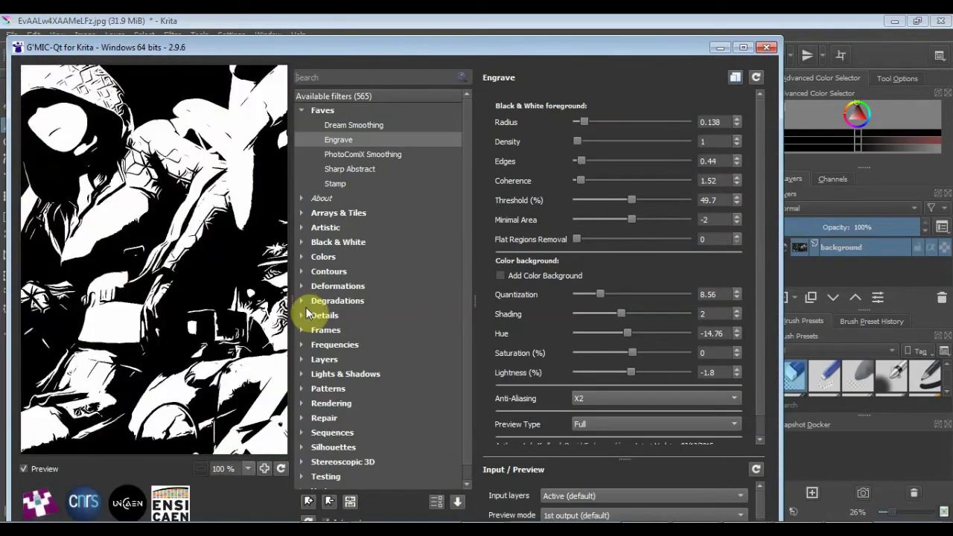
{"action": "left_click_drag", "start_coordinate": [104, 239], "coordinate": [175, 298]}
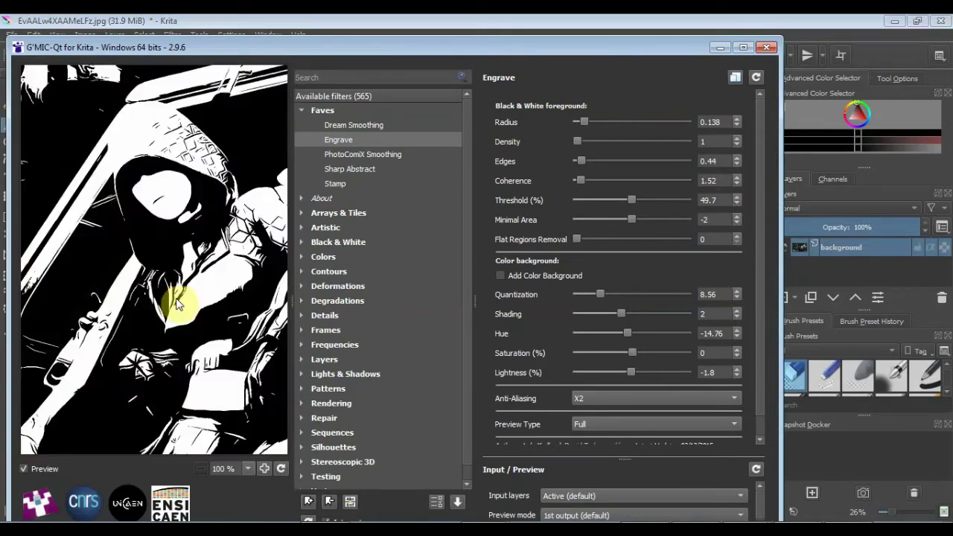
{"action": "mouse_move", "coordinate": [188, 283]}
{"action": "left_mouse_down"}
{"action": "mouse_move", "coordinate": [206, 275]}
{"action": "mouse_move", "coordinate": [79, 367]}
{"action": "mouse_move", "coordinate": [122, 323]}
{"action": "mouse_move", "coordinate": [229, 298]}
{"action": "mouse_move", "coordinate": [168, 319]}
{"action": "mouse_move", "coordinate": [189, 391]}
{"action": "mouse_move", "coordinate": [232, 376]}
{"action": "left_mouse_up"}
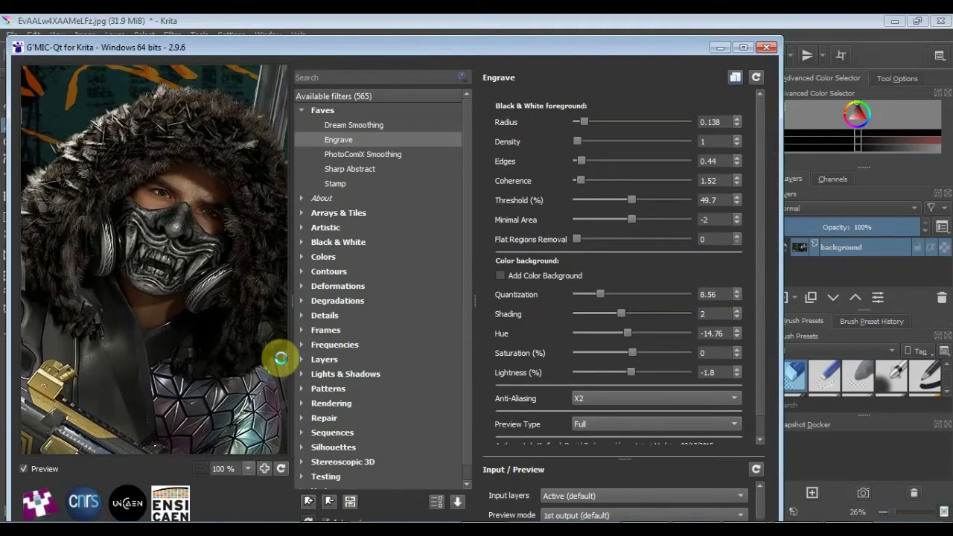
{"action": "mouse_move", "coordinate": [202, 361]}
{"action": "left_mouse_down"}
{"action": "mouse_move", "coordinate": [80, 329]}
{"action": "mouse_move", "coordinate": [137, 305]}
{"action": "left_mouse_up"}
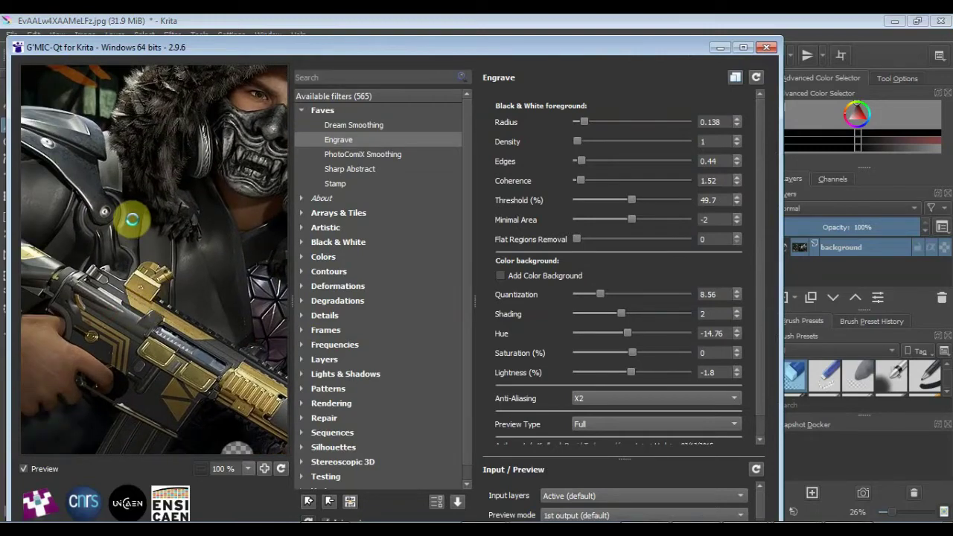
{"action": "mouse_move", "coordinate": [160, 234]}
{"action": "left_mouse_down"}
{"action": "mouse_move", "coordinate": [43, 206]}
{"action": "mouse_move", "coordinate": [47, 287]}
{"action": "mouse_move", "coordinate": [196, 265]}
{"action": "mouse_move", "coordinate": [194, 302]}
{"action": "mouse_move", "coordinate": [143, 303]}
{"action": "mouse_move", "coordinate": [230, 288]}
{"action": "mouse_move", "coordinate": [51, 298]}
{"action": "mouse_move", "coordinate": [11, 241]}
{"action": "mouse_move", "coordinate": [176, 192]}
{"action": "mouse_move", "coordinate": [117, 323]}
{"action": "mouse_move", "coordinate": [115, 364]}
{"action": "mouse_move", "coordinate": [144, 223]}
{"action": "mouse_move", "coordinate": [239, 411]}
{"action": "left_mouse_up"}
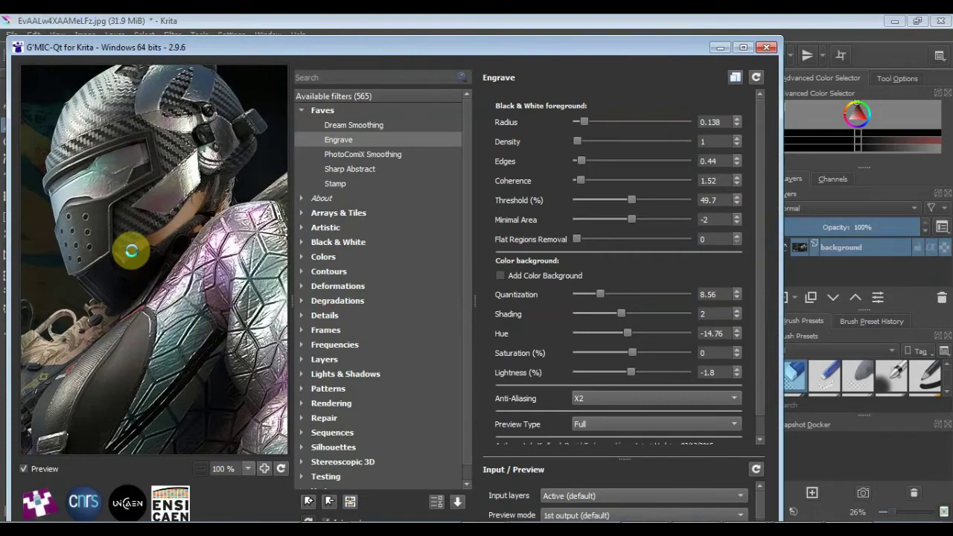
{"action": "left_click_drag", "start_coordinate": [91, 305], "coordinate": [140, 325]}
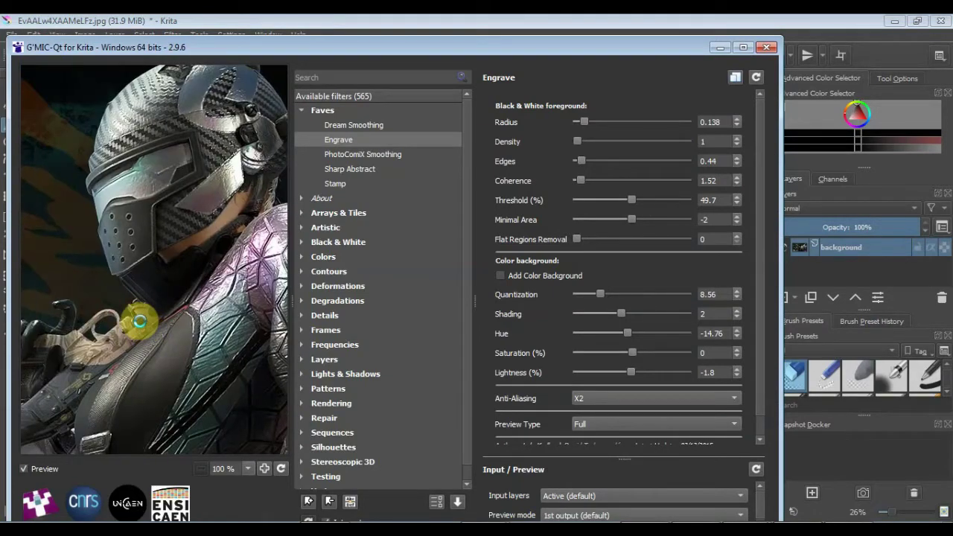
{"action": "mouse_move", "coordinate": [224, 223]}
{"action": "left_mouse_down"}
{"action": "mouse_move", "coordinate": [106, 305]}
{"action": "mouse_move", "coordinate": [117, 267]}
{"action": "mouse_move", "coordinate": [197, 184]}
{"action": "mouse_move", "coordinate": [276, 317]}
{"action": "mouse_move", "coordinate": [277, 275]}
{"action": "mouse_move", "coordinate": [117, 241]}
{"action": "mouse_move", "coordinate": [131, 283]}
{"action": "mouse_move", "coordinate": [170, 139]}
{"action": "mouse_move", "coordinate": [4, 268]}
{"action": "mouse_move", "coordinate": [52, 240]}
{"action": "mouse_move", "coordinate": [6, 240]}
{"action": "mouse_move", "coordinate": [201, 253]}
{"action": "mouse_move", "coordinate": [238, 231]}
{"action": "mouse_move", "coordinate": [305, 238]}
{"action": "mouse_move", "coordinate": [191, 212]}
{"action": "left_mouse_up"}
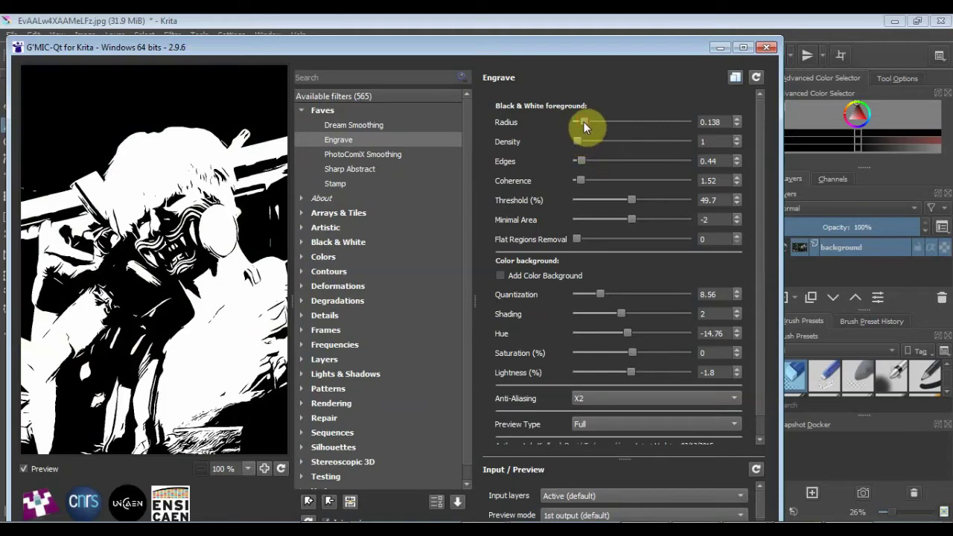
{"action": "left_click_drag", "start_coordinate": [584, 122], "coordinate": [586, 121]}
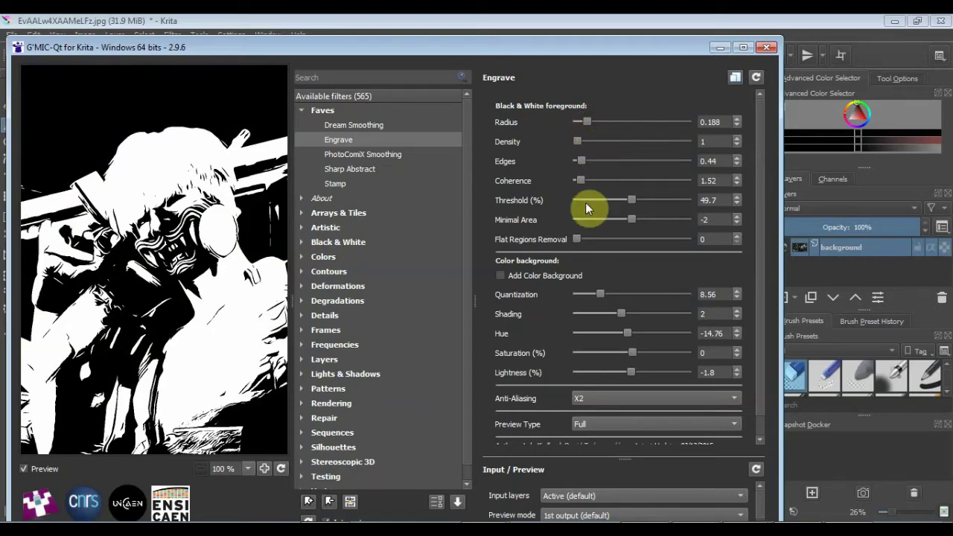
- Apply Engrave at radius 0.188 to the whole PUBG poster
{"action": "left_click", "coordinate": [739, 47]}
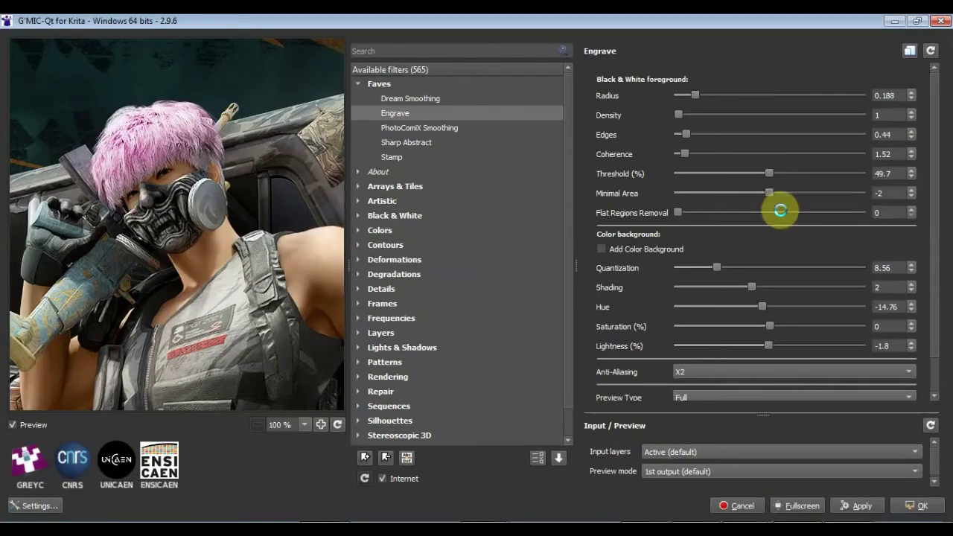
{"action": "left_click", "coordinate": [860, 509]}
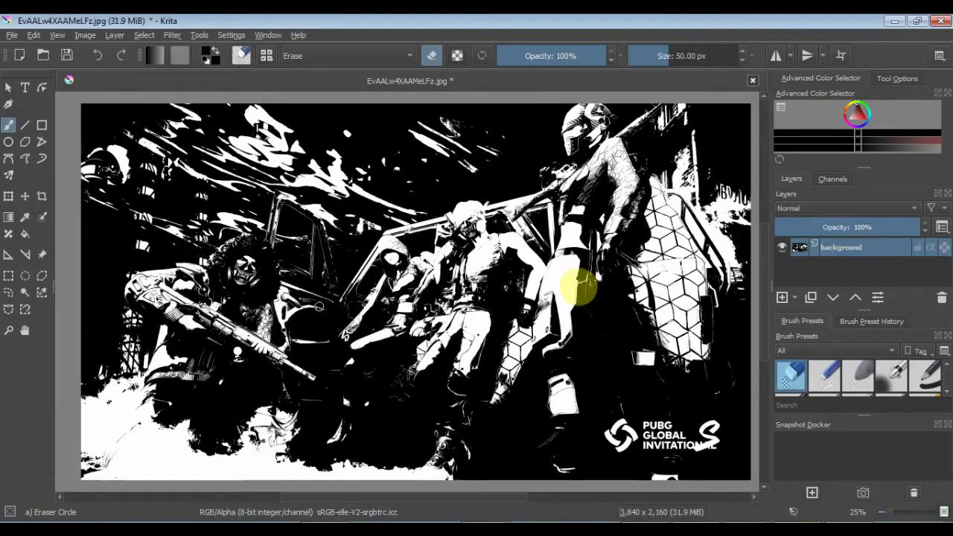
{"action": "left_click", "coordinate": [25, 330]}
{"action": "mouse_move", "coordinate": [353, 237]}
{"action": "left_mouse_down"}
{"action": "mouse_move", "coordinate": [361, 297]}
{"action": "mouse_move", "coordinate": [474, 305]}
{"action": "mouse_move", "coordinate": [431, 297]}
{"action": "mouse_move", "coordinate": [500, 315]}
{"action": "mouse_move", "coordinate": [402, 312]}
{"action": "mouse_move", "coordinate": [419, 357]}
{"action": "left_mouse_up"}
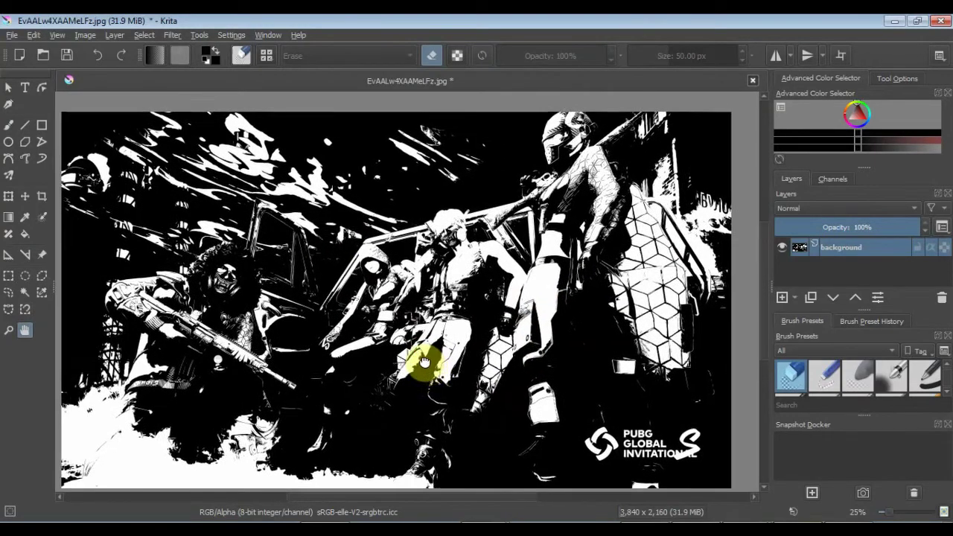
{"action": "mouse_move", "coordinate": [350, 315]}
{"action": "left_mouse_down"}
{"action": "mouse_move", "coordinate": [366, 339]}
{"action": "mouse_move", "coordinate": [369, 288]}
{"action": "left_mouse_up"}
{"action": "scroll", "coordinate": [377, 306], "scroll_direction": "up", "scroll_amount": 2}
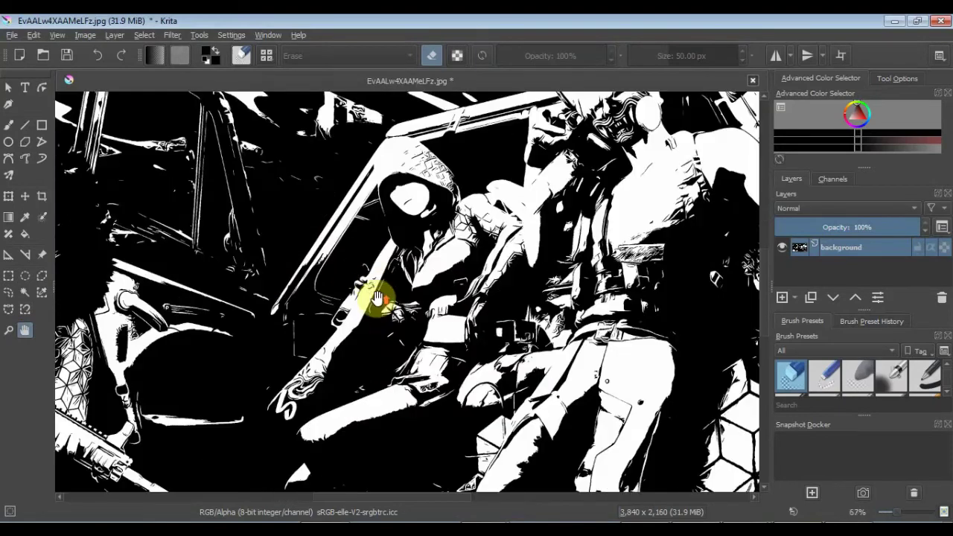
{"action": "scroll", "coordinate": [370, 290], "scroll_direction": "up", "scroll_amount": 2}
{"action": "scroll", "coordinate": [375, 277], "scroll_direction": "up", "scroll_amount": 1}
{"action": "left_click_drag", "start_coordinate": [524, 216], "coordinate": [513, 325]}
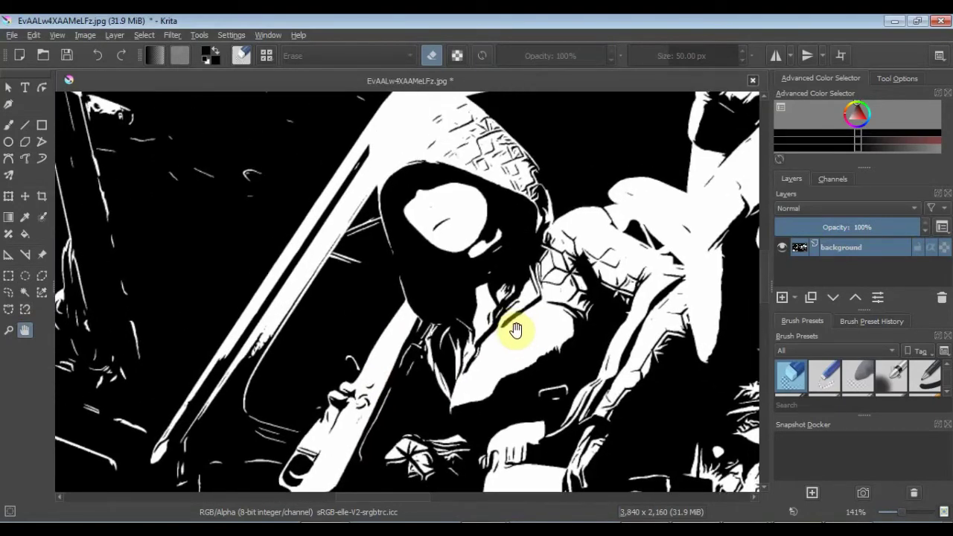
{"action": "mouse_move", "coordinate": [559, 234]}
{"action": "left_mouse_down"}
{"action": "mouse_move", "coordinate": [570, 283]}
{"action": "mouse_move", "coordinate": [392, 297]}
{"action": "mouse_move", "coordinate": [476, 335]}
{"action": "mouse_move", "coordinate": [266, 255]}
{"action": "left_mouse_up"}
{"action": "left_click_drag", "start_coordinate": [552, 277], "coordinate": [415, 276]}
{"action": "mouse_move", "coordinate": [710, 177]}
{"action": "left_mouse_down"}
{"action": "mouse_move", "coordinate": [636, 235]}
{"action": "mouse_move", "coordinate": [531, 248]}
{"action": "mouse_move", "coordinate": [507, 283]}
{"action": "mouse_move", "coordinate": [484, 457]}
{"action": "mouse_move", "coordinate": [489, 496]}
{"action": "mouse_move", "coordinate": [347, 379]}
{"action": "left_mouse_up"}
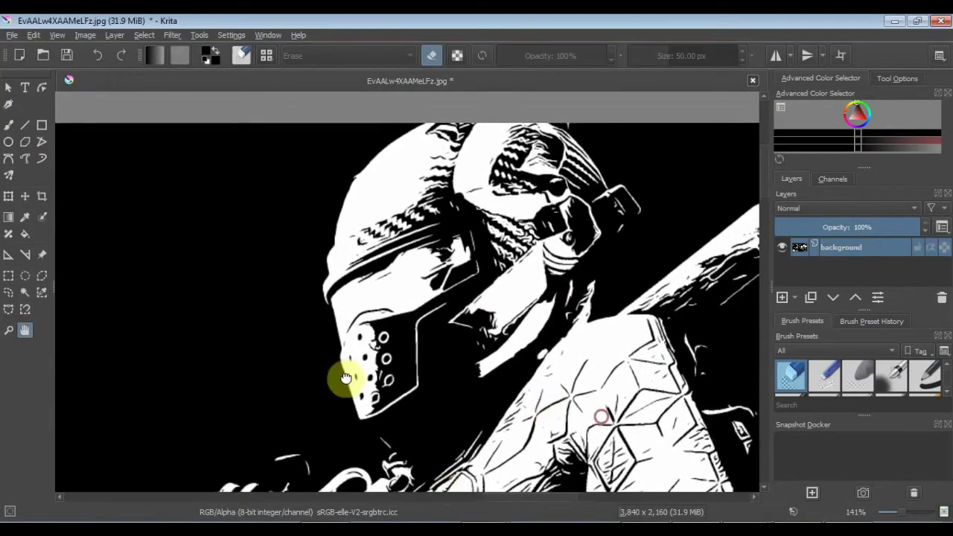
{"action": "left_click_drag", "start_coordinate": [553, 451], "coordinate": [340, 366]}
{"action": "mouse_move", "coordinate": [536, 487]}
{"action": "left_mouse_down"}
{"action": "mouse_move", "coordinate": [321, 267]}
{"action": "mouse_move", "coordinate": [478, 196]}
{"action": "mouse_move", "coordinate": [528, 196]}
{"action": "mouse_move", "coordinate": [605, 159]}
{"action": "mouse_move", "coordinate": [546, 277]}
{"action": "left_mouse_up"}
{"action": "scroll", "coordinate": [545, 277], "scroll_direction": "down", "scroll_amount": 2}
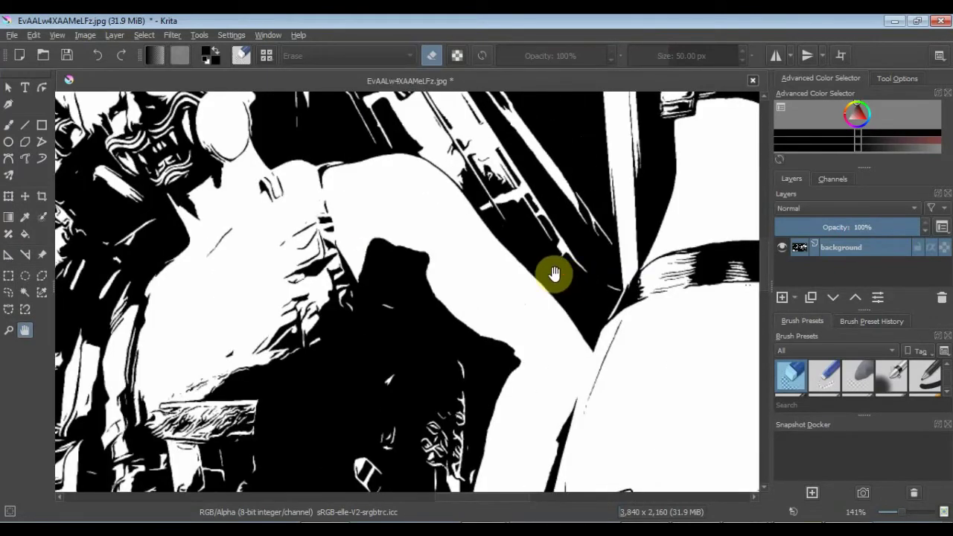
{"action": "scroll", "coordinate": [555, 273], "scroll_direction": "down", "scroll_amount": 1}
{"action": "scroll", "coordinate": [538, 272], "scroll_direction": "down", "scroll_amount": 1}
{"action": "scroll", "coordinate": [393, 245], "scroll_direction": "down", "scroll_amount": 1}
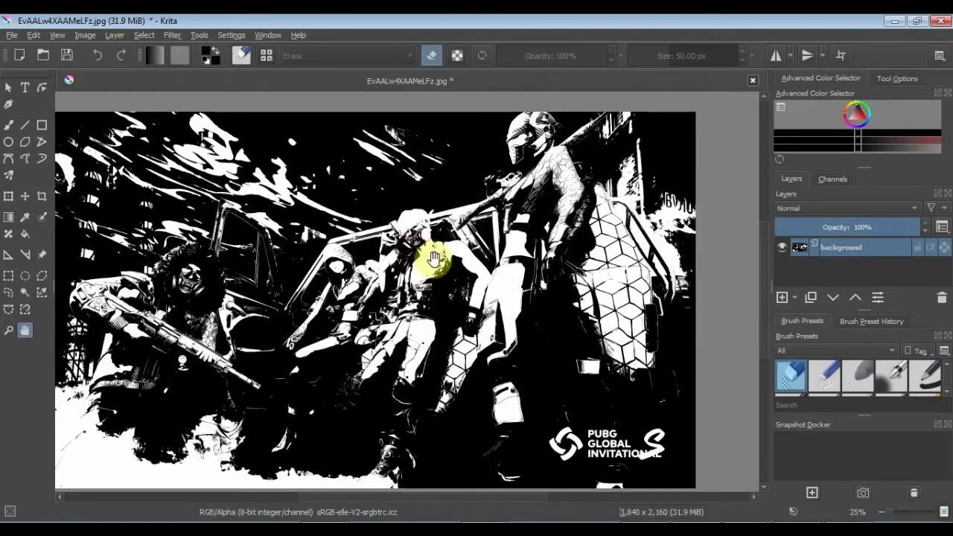
{"action": "left_click", "coordinate": [811, 520]}
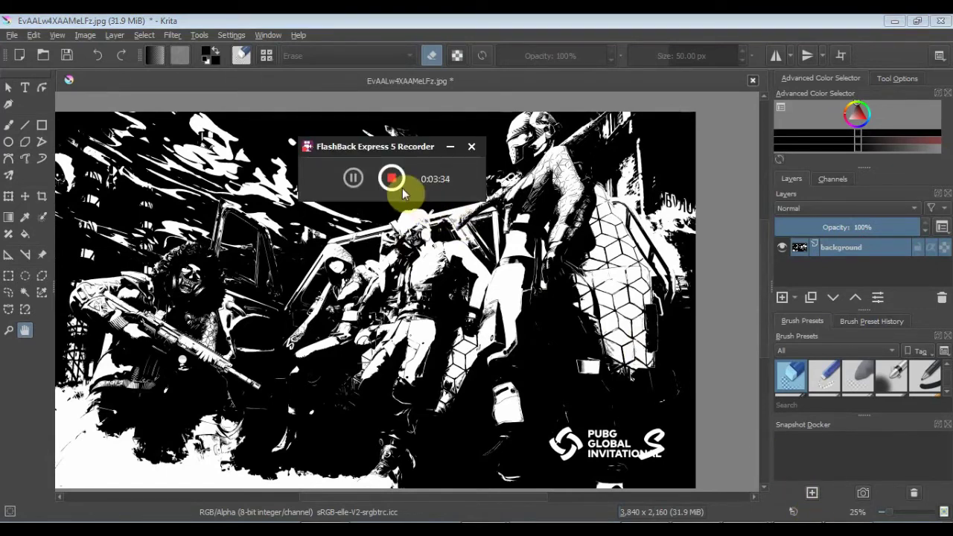
- Open the recent photo priene-2756276_1920.jpg and bring up Filter > Adjust > Threshold
{"action": "left_click", "coordinate": [391, 178]}
{"action": "left_click", "coordinate": [200, 281]}
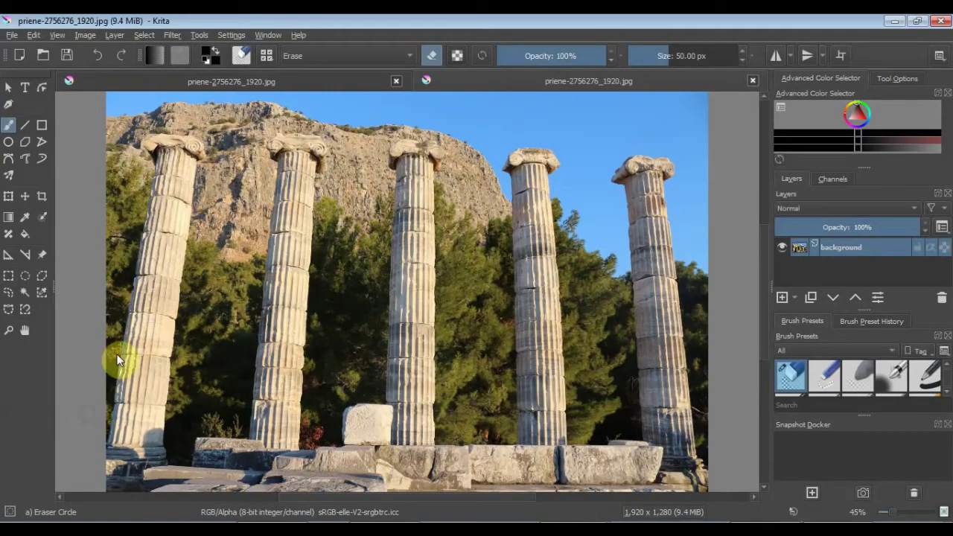
{"action": "left_click", "coordinate": [177, 35]}
{"action": "mouse_move", "coordinate": [192, 80]}
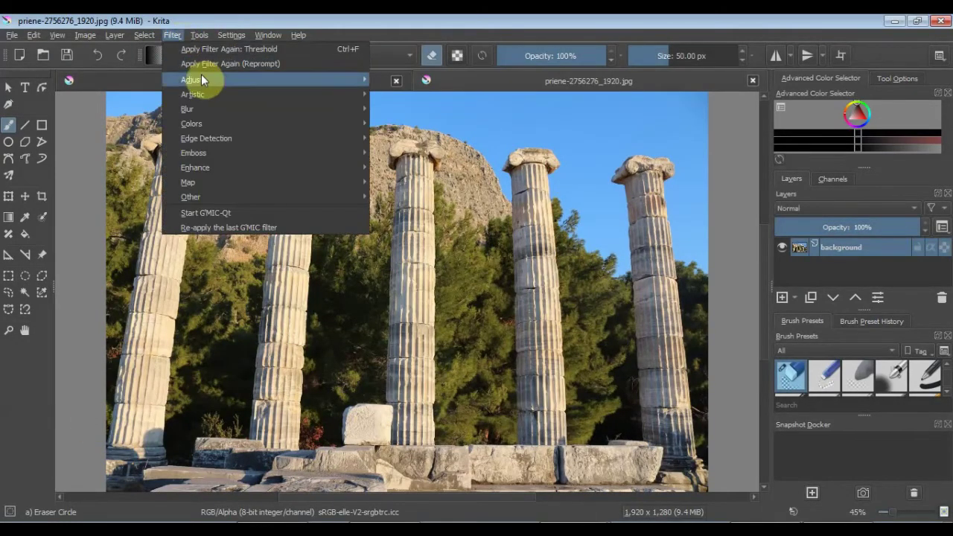
{"action": "left_click", "coordinate": [411, 241]}
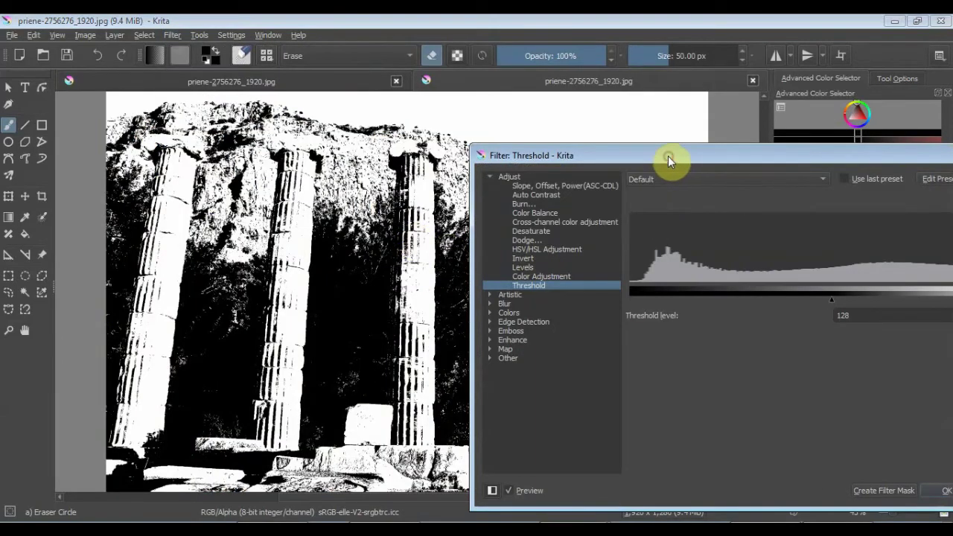
- Tune the threshold level and apply it to the columns photo at 132
{"action": "left_click_drag", "start_coordinate": [667, 155], "coordinate": [624, 152]}
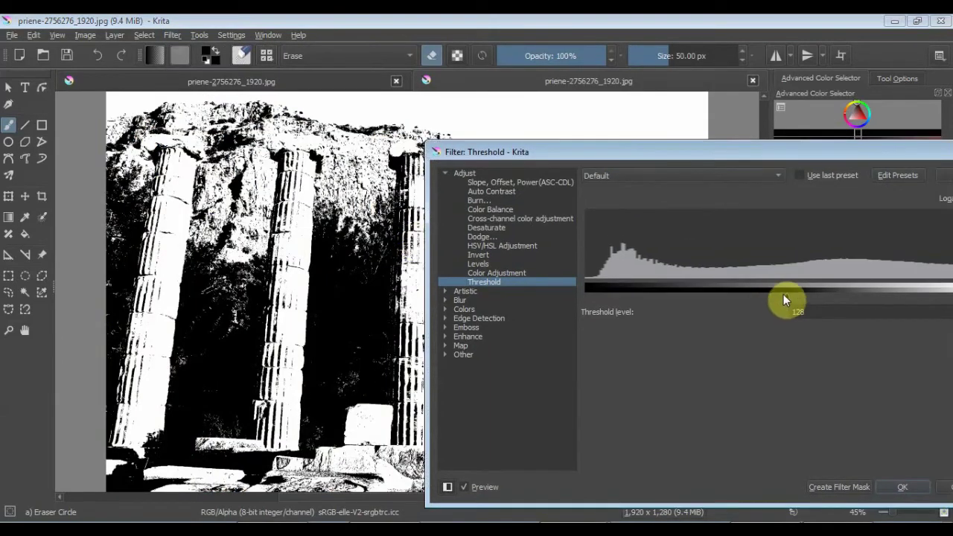
{"action": "left_click_drag", "start_coordinate": [782, 294], "coordinate": [777, 294]}
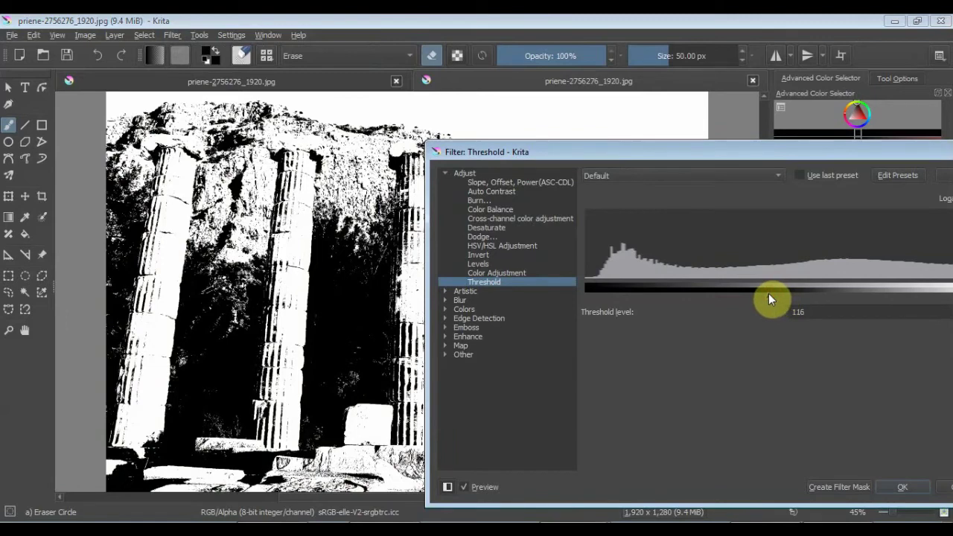
{"action": "left_click", "coordinate": [768, 294]}
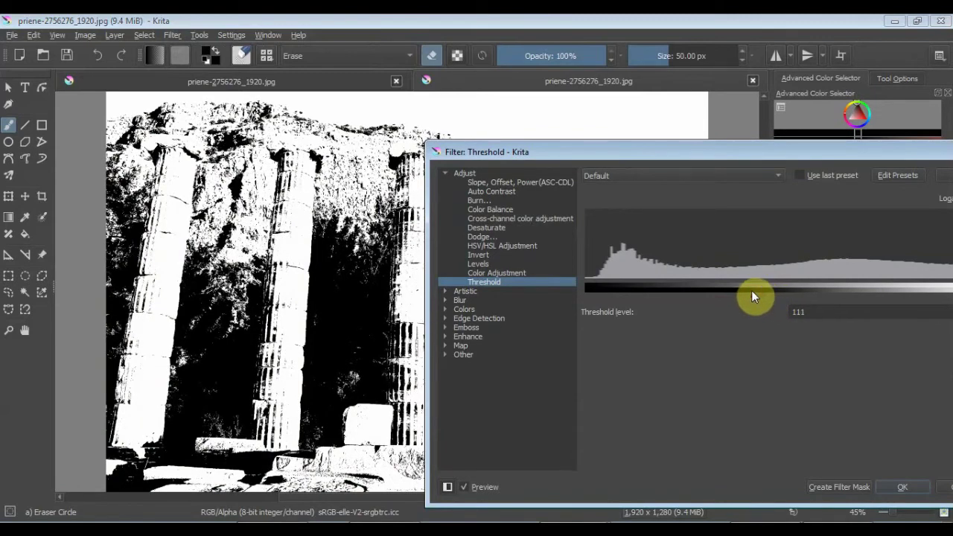
{"action": "left_click_drag", "start_coordinate": [747, 290], "coordinate": [763, 293]}
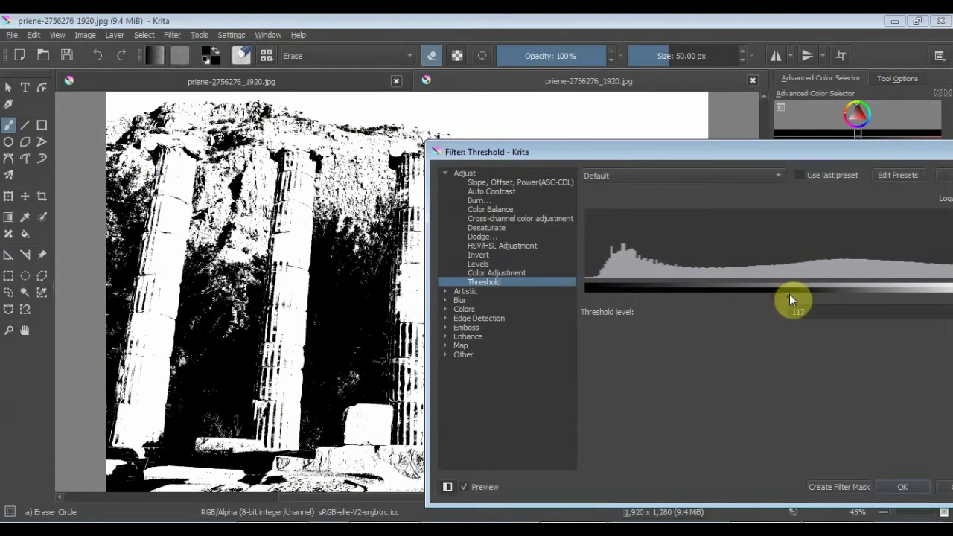
{"action": "left_click_drag", "start_coordinate": [794, 296], "coordinate": [809, 294]}
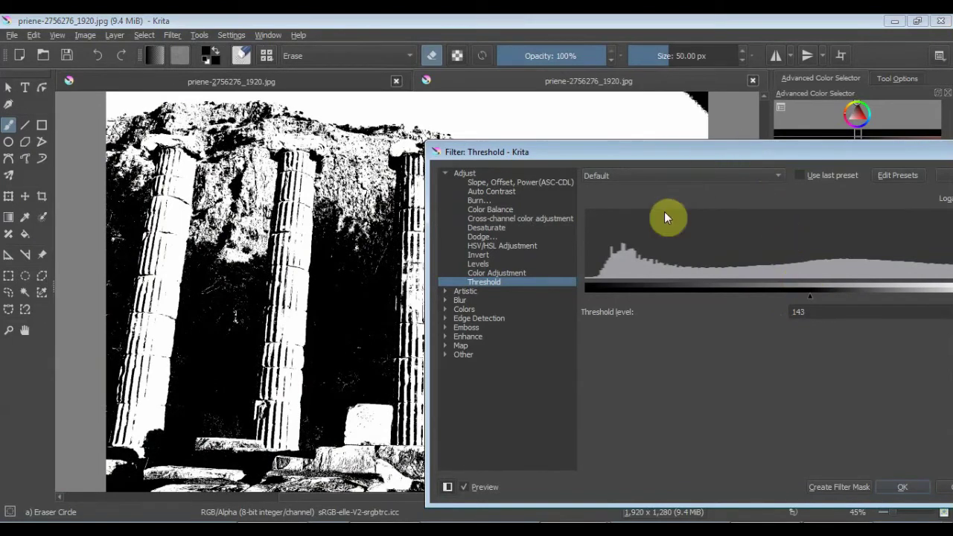
{"action": "left_click_drag", "start_coordinate": [739, 151], "coordinate": [630, 263]}
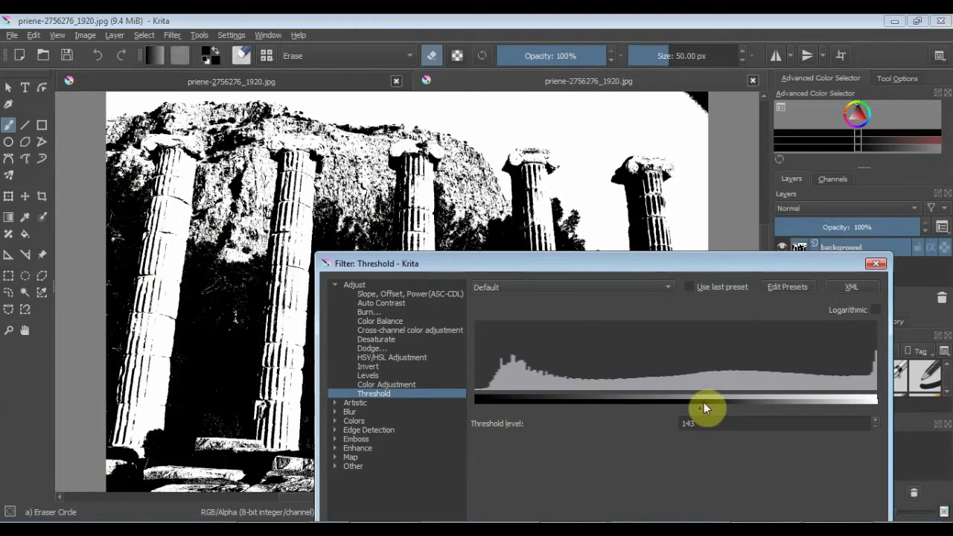
{"action": "left_click_drag", "start_coordinate": [695, 408], "coordinate": [712, 414]}
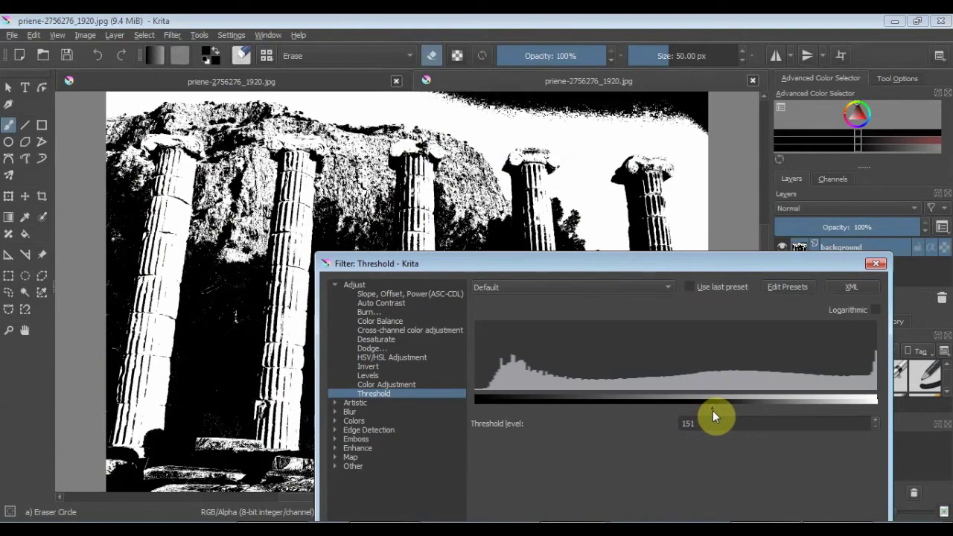
{"action": "left_click_drag", "start_coordinate": [701, 409], "coordinate": [684, 406]}
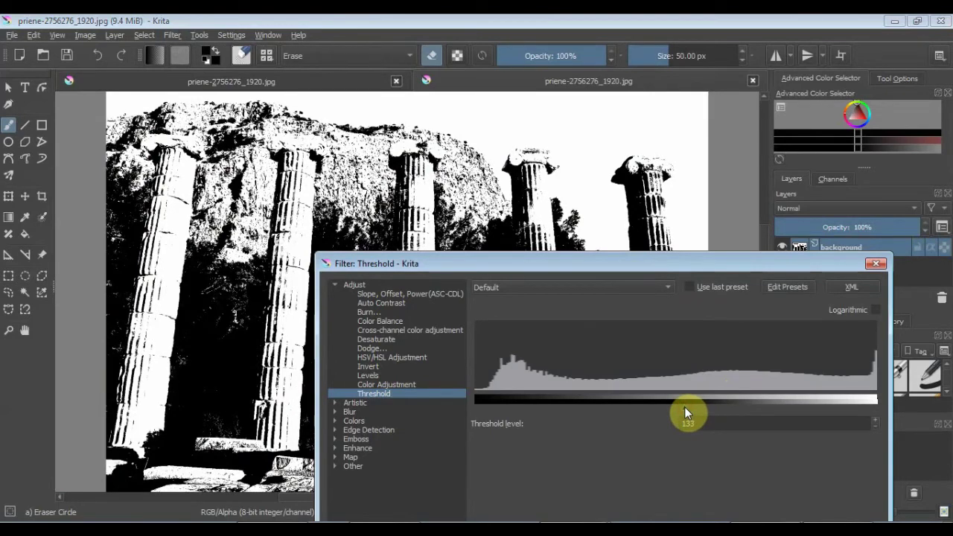
{"action": "left_click_drag", "start_coordinate": [684, 406], "coordinate": [682, 407]}
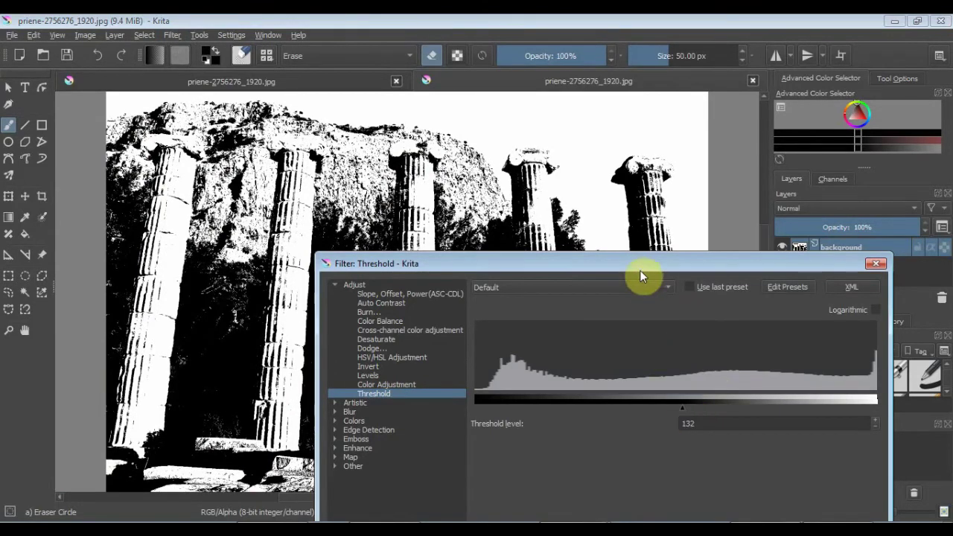
{"action": "left_click_drag", "start_coordinate": [636, 263], "coordinate": [702, 162]}
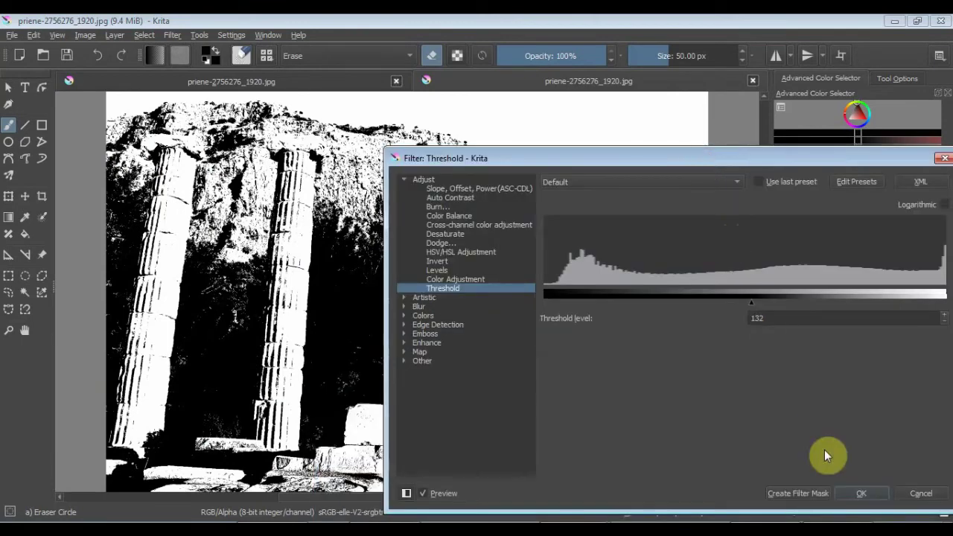
{"action": "left_click", "coordinate": [856, 483]}
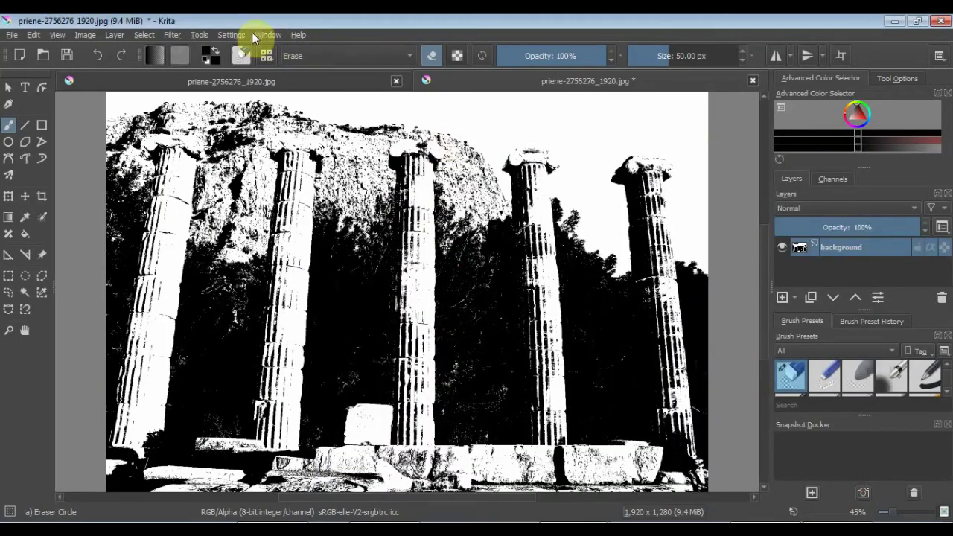
- Load PhotoComiX Smoothing in G'MIC-Qt with Anisotropy 0.616 and Sharpness 0.28
{"action": "left_click", "coordinate": [179, 35]}
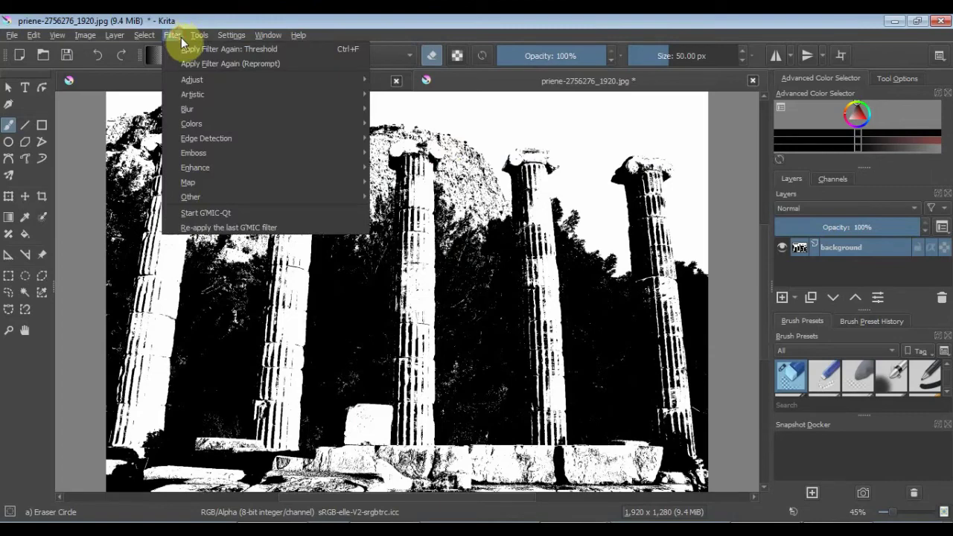
{"action": "left_click", "coordinate": [259, 211]}
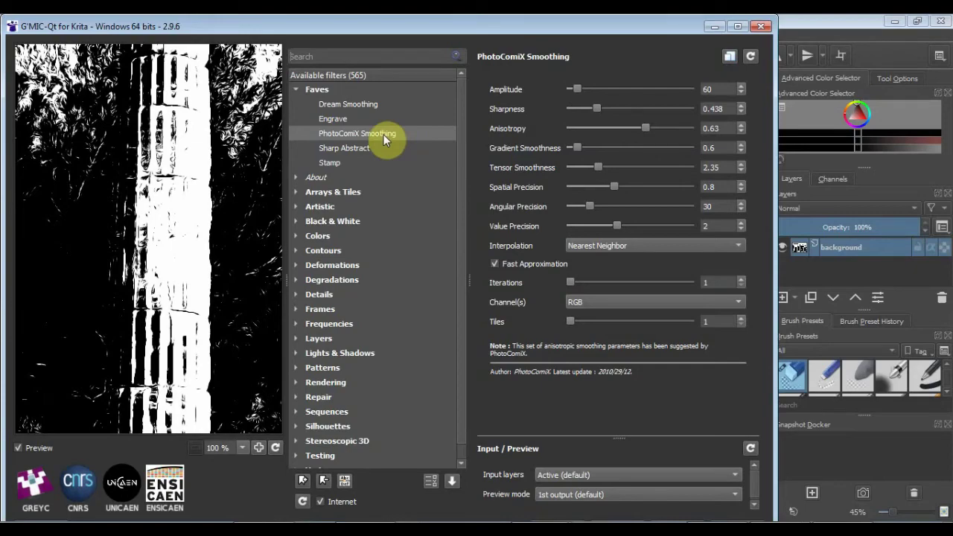
{"action": "mouse_move", "coordinate": [142, 134]}
{"action": "left_mouse_down"}
{"action": "mouse_move", "coordinate": [130, 145]}
{"action": "mouse_move", "coordinate": [142, 276]}
{"action": "mouse_move", "coordinate": [96, 272]}
{"action": "mouse_move", "coordinate": [232, 262]}
{"action": "mouse_move", "coordinate": [202, 206]}
{"action": "mouse_move", "coordinate": [207, 298]}
{"action": "mouse_move", "coordinate": [234, 334]}
{"action": "mouse_move", "coordinate": [222, 313]}
{"action": "mouse_move", "coordinate": [34, 282]}
{"action": "mouse_move", "coordinate": [240, 233]}
{"action": "mouse_move", "coordinate": [73, 292]}
{"action": "mouse_move", "coordinate": [180, 261]}
{"action": "mouse_move", "coordinate": [119, 248]}
{"action": "mouse_move", "coordinate": [94, 283]}
{"action": "mouse_move", "coordinate": [252, 302]}
{"action": "mouse_move", "coordinate": [79, 334]}
{"action": "mouse_move", "coordinate": [142, 323]}
{"action": "left_mouse_up"}
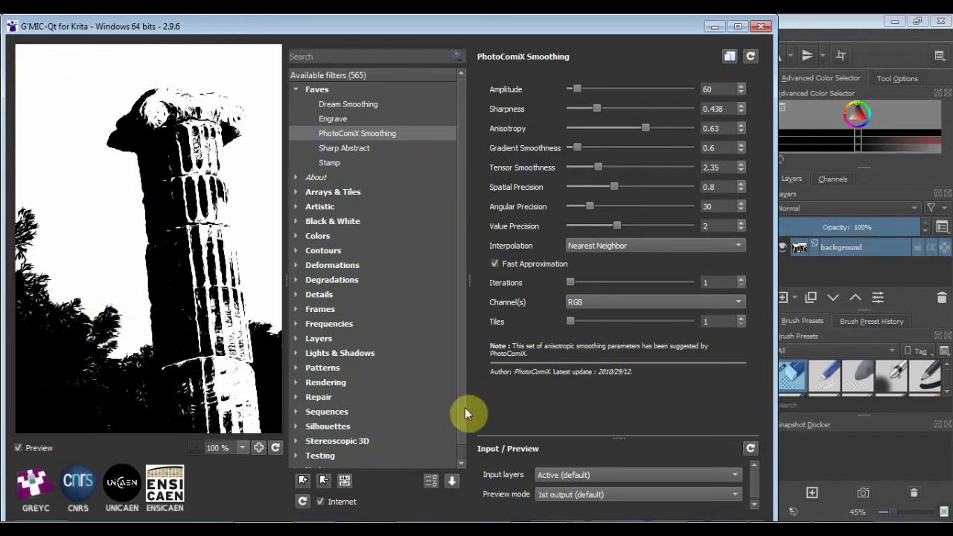
{"action": "left_click_drag", "start_coordinate": [646, 129], "coordinate": [644, 128]}
{"action": "left_click_drag", "start_coordinate": [594, 109], "coordinate": [584, 109]}
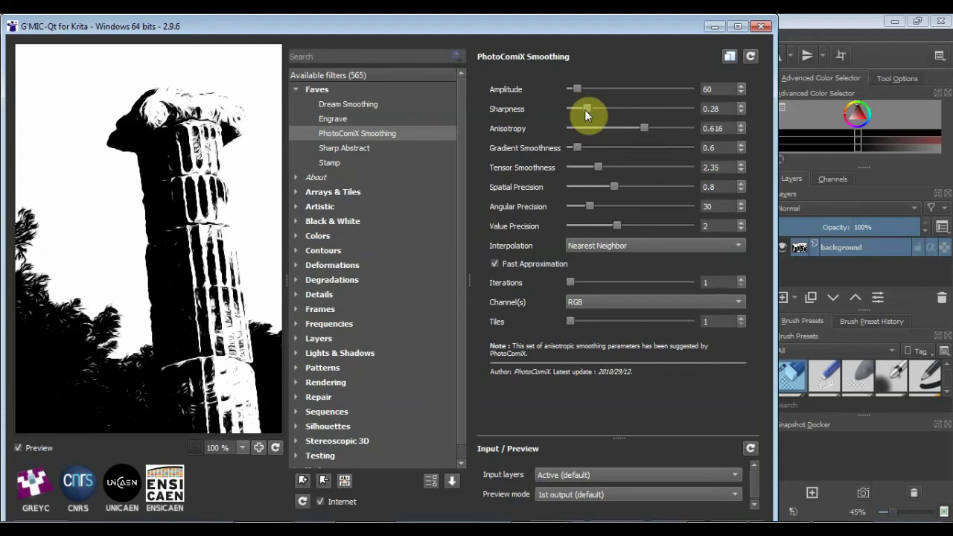
- Check the columns in the preview and apply the smoothing to the photo
{"action": "left_click_drag", "start_coordinate": [68, 187], "coordinate": [240, 208]}
{"action": "mouse_move", "coordinate": [111, 191]}
{"action": "left_mouse_down"}
{"action": "mouse_move", "coordinate": [58, 173]}
{"action": "mouse_move", "coordinate": [198, 230]}
{"action": "left_mouse_up"}
{"action": "mouse_move", "coordinate": [59, 196]}
{"action": "left_mouse_down"}
{"action": "mouse_move", "coordinate": [201, 219]}
{"action": "mouse_move", "coordinate": [102, 230]}
{"action": "mouse_move", "coordinate": [187, 246]}
{"action": "mouse_move", "coordinate": [124, 291]}
{"action": "mouse_move", "coordinate": [165, 220]}
{"action": "mouse_move", "coordinate": [238, 276]}
{"action": "mouse_move", "coordinate": [153, 298]}
{"action": "mouse_move", "coordinate": [220, 275]}
{"action": "mouse_move", "coordinate": [92, 270]}
{"action": "left_mouse_up"}
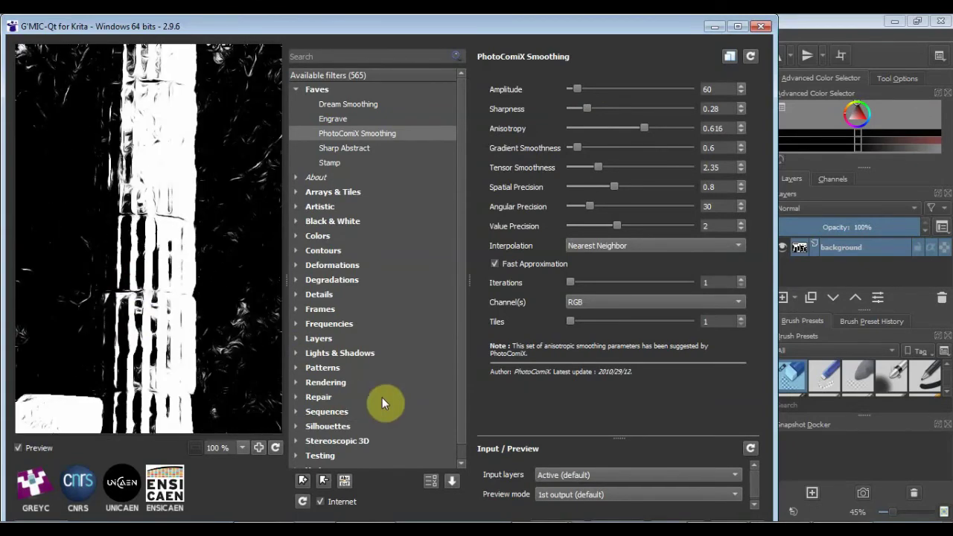
{"action": "left_click", "coordinate": [737, 26]}
{"action": "left_click", "coordinate": [871, 507]}
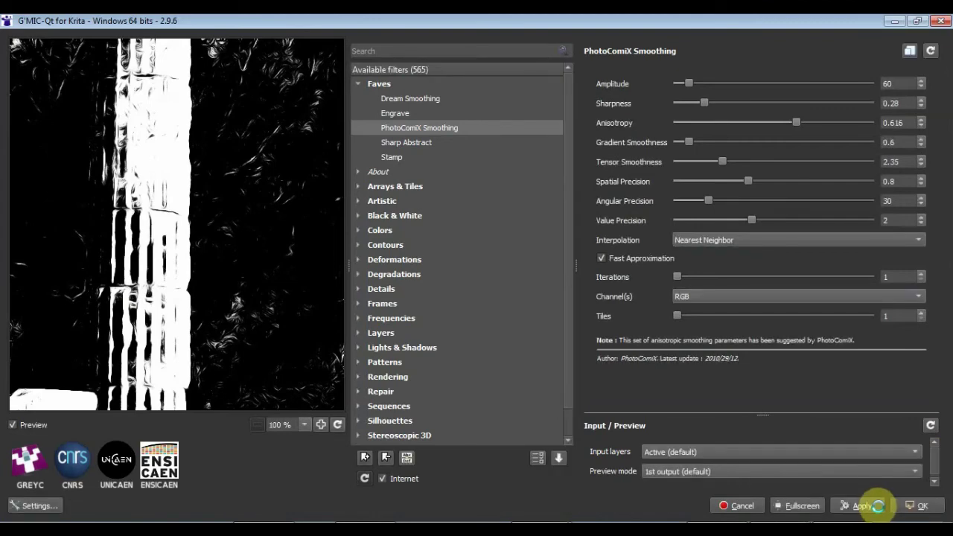
{"action": "left_click", "coordinate": [916, 507]}
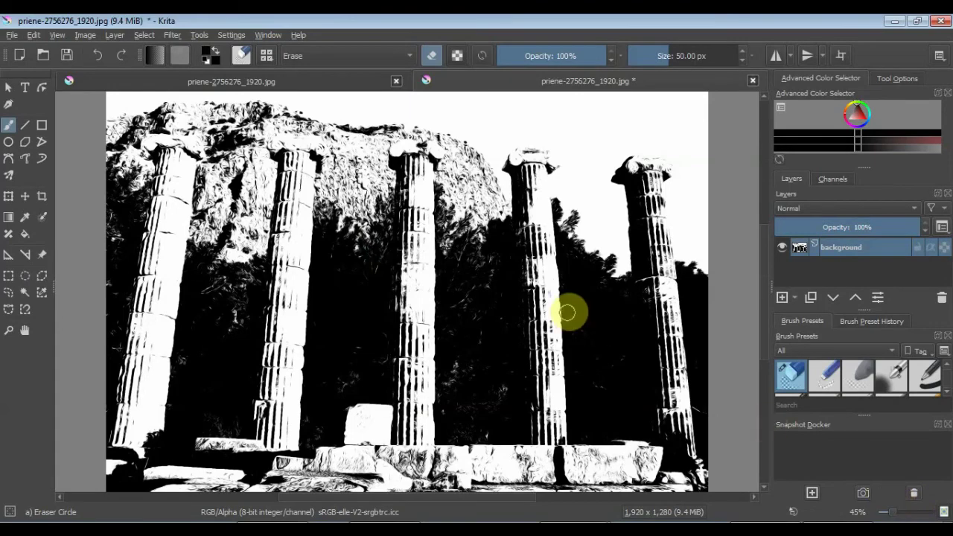
{"action": "scroll", "coordinate": [510, 330], "scroll_direction": "down", "scroll_amount": 1}
{"action": "scroll", "coordinate": [353, 325], "scroll_direction": "up", "scroll_amount": 1}
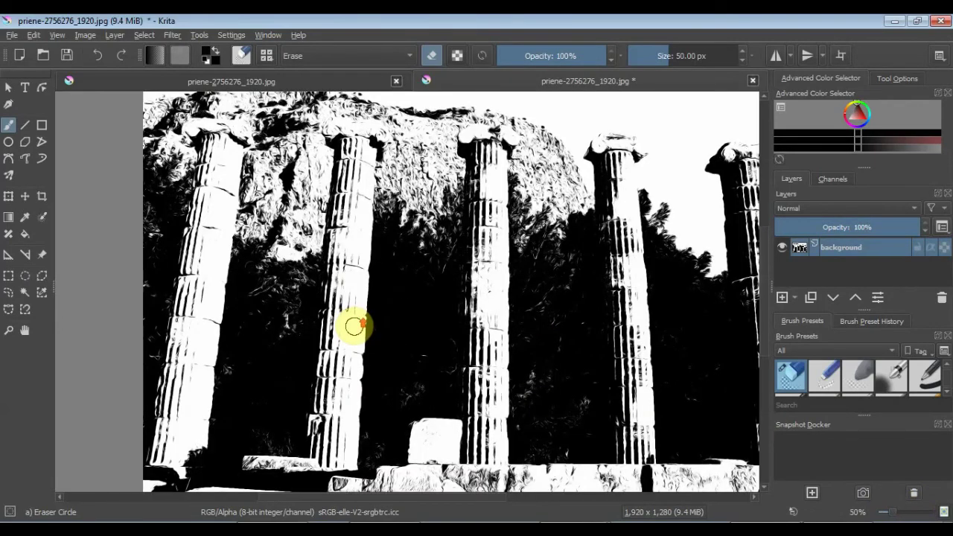